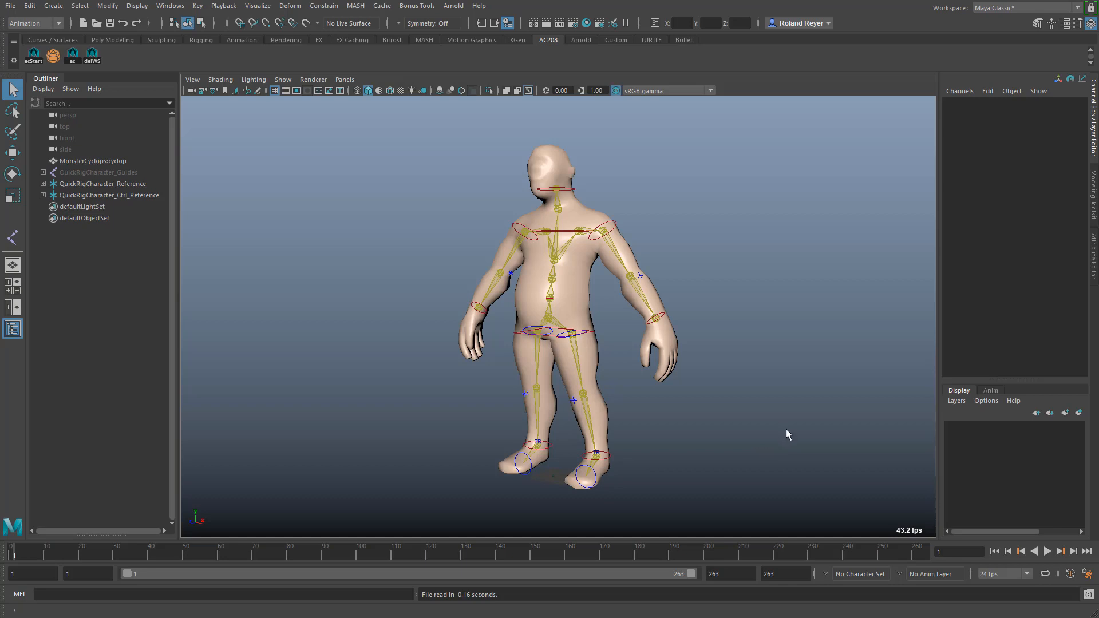
# Step: Try to move the cyclops's left wrist effector downward and outward, and undo the move
pyautogui.keyDown('alt'); pyautogui.moveTo(624, 353); pyautogui.dragTo(560, 359); pyautogui.keyUp('alt')
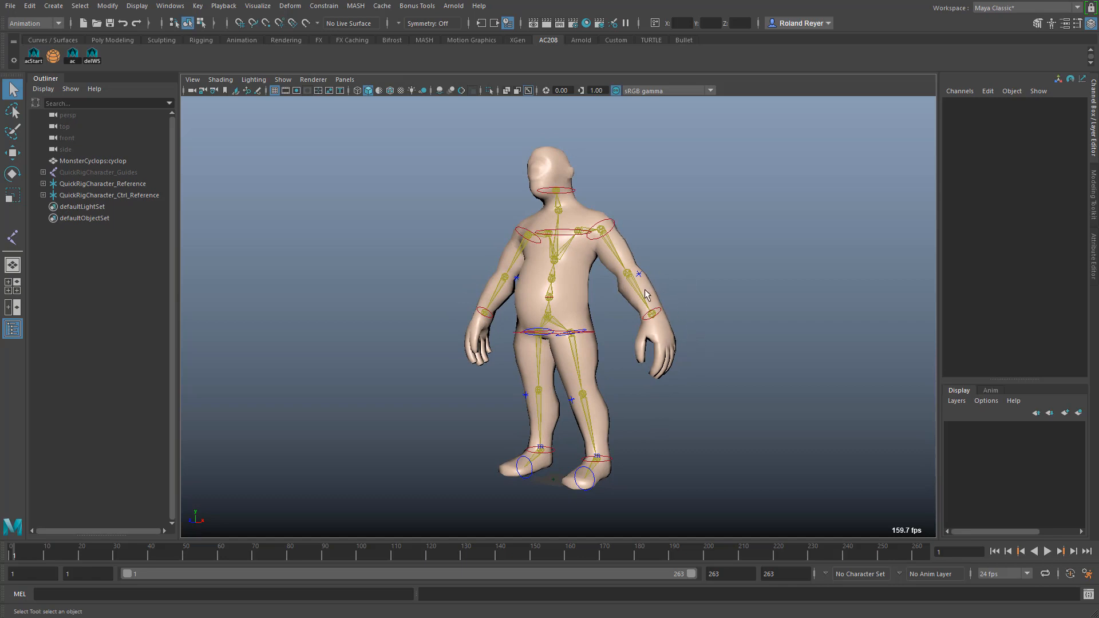
pyautogui.click(660, 312)
pyautogui.press('w')
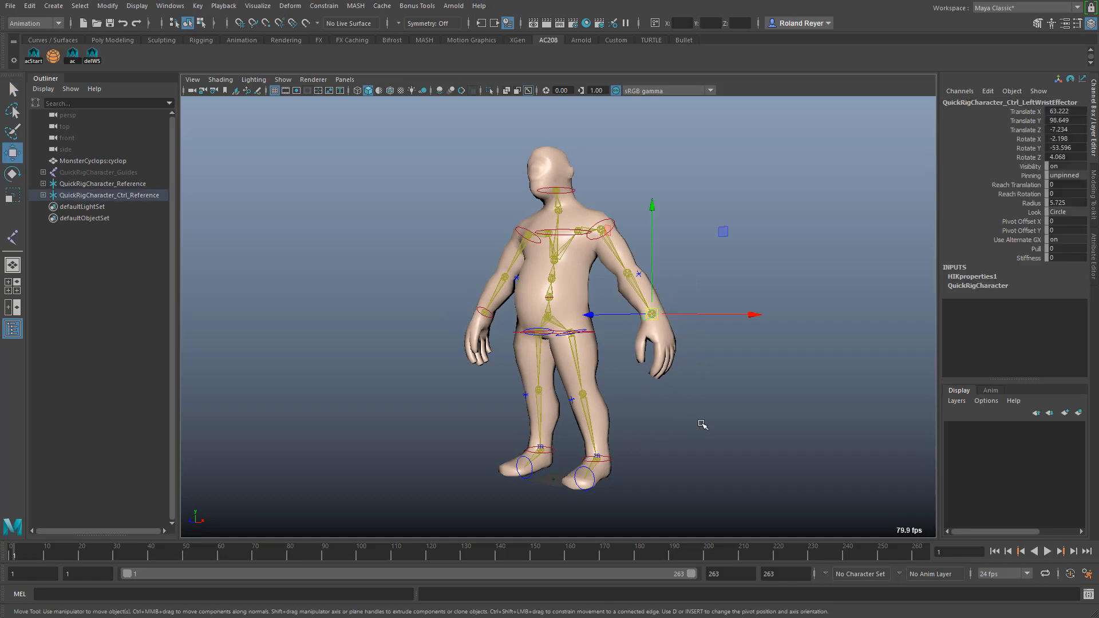
pyautogui.moveTo(653, 314); pyautogui.dragTo(686, 366)
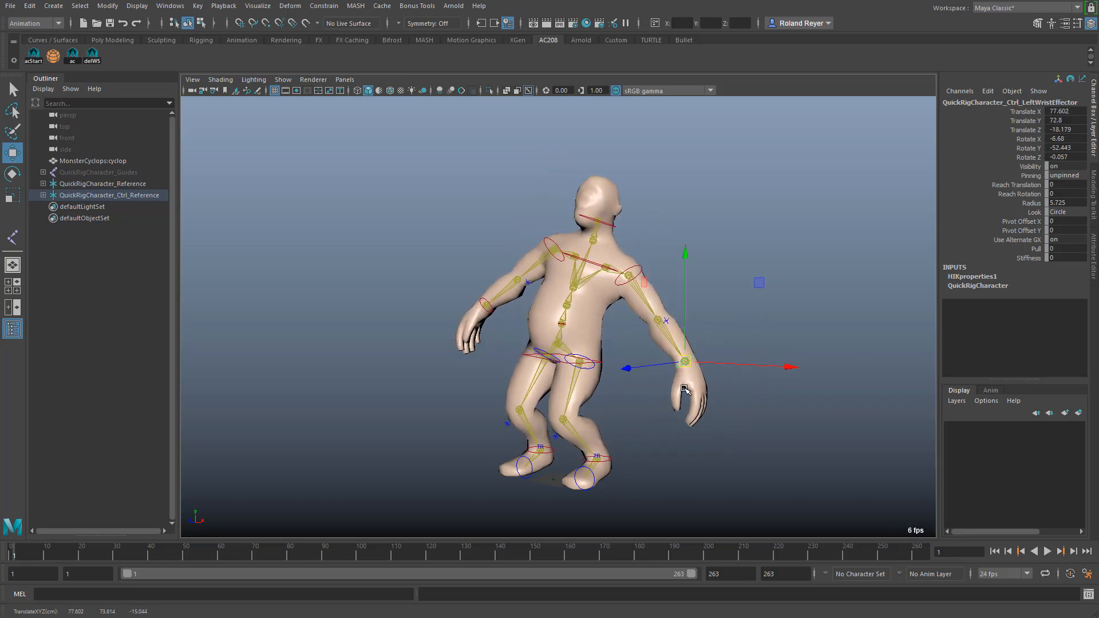
pyautogui.hotkey('ctrl', 'z')
pyautogui.keyDown('alt'); pyautogui.moveTo(637, 425); pyautogui.dragTo(723, 473); pyautogui.keyUp('alt')
pyautogui.press('q')
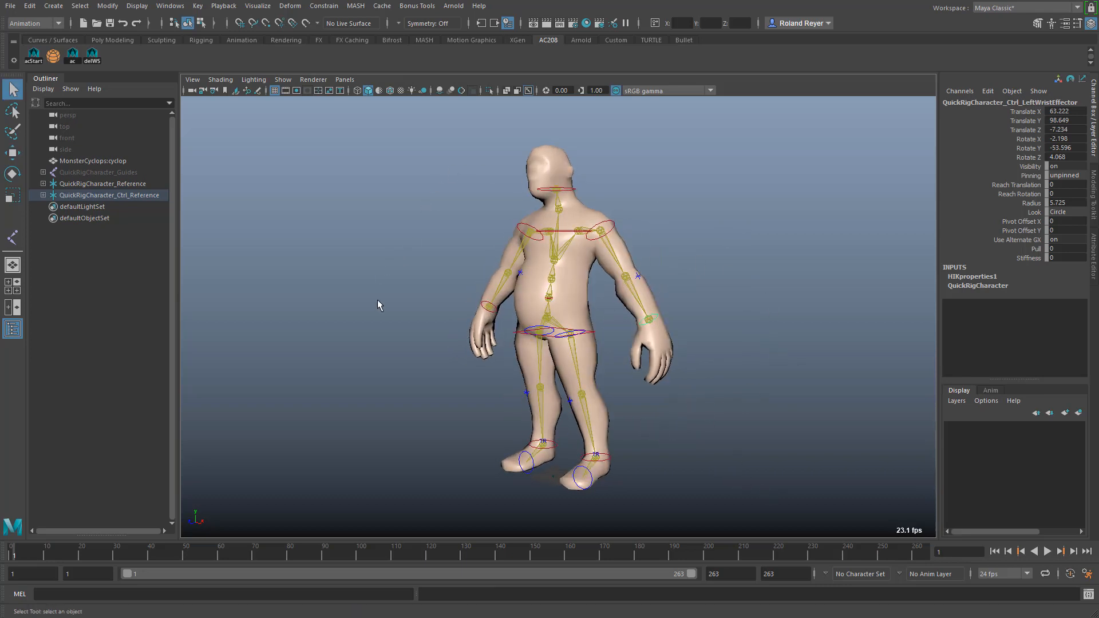
# Step: Open the HumanIK character controls, select the left elbow effector, and review QuickRigCharacter's skeleton definition
pyautogui.click(1051, 25)
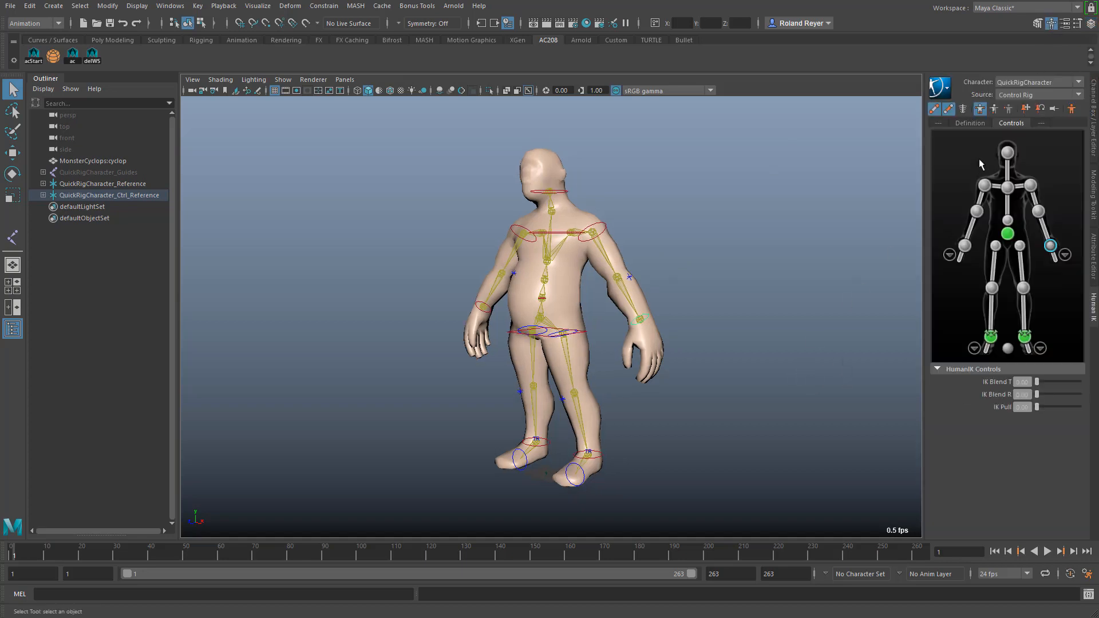
pyautogui.click(1022, 83)
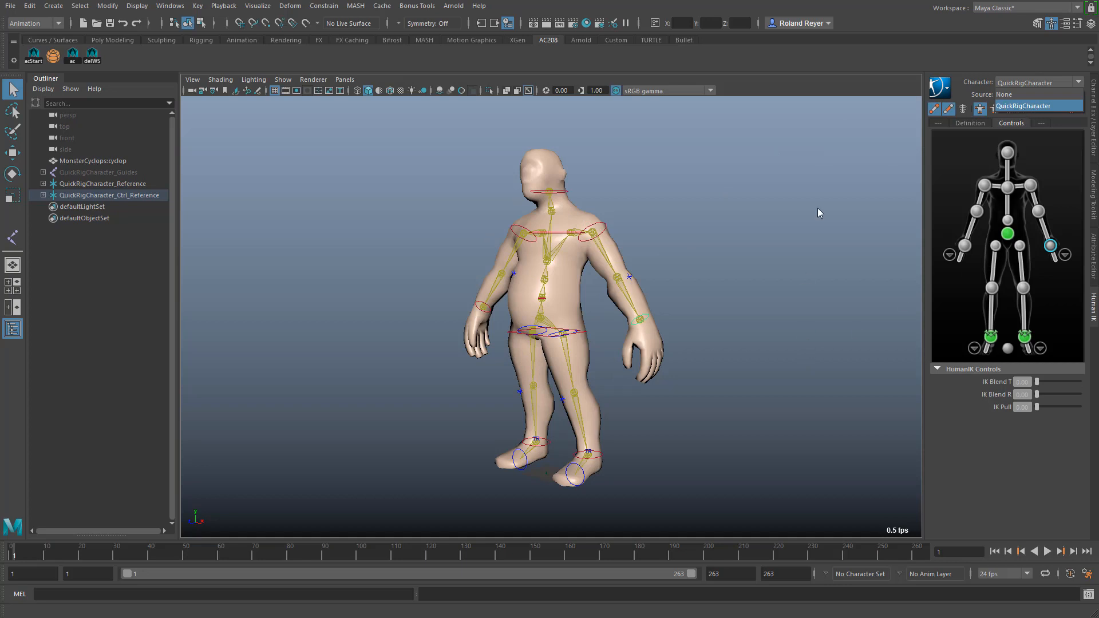
pyautogui.click(830, 93)
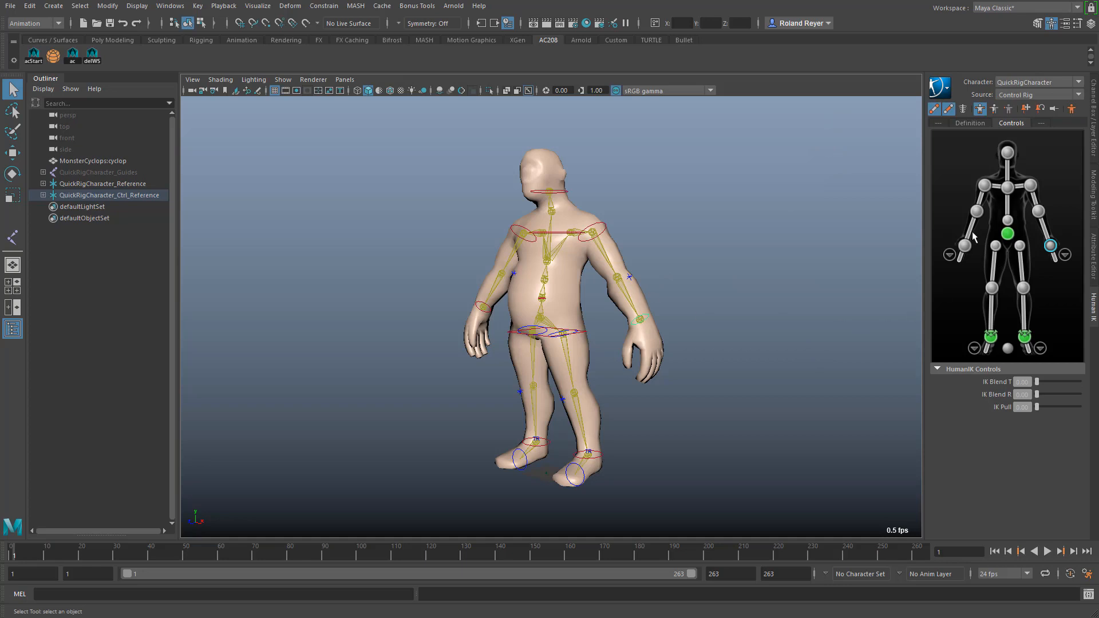
pyautogui.click(1037, 213)
pyautogui.click(972, 124)
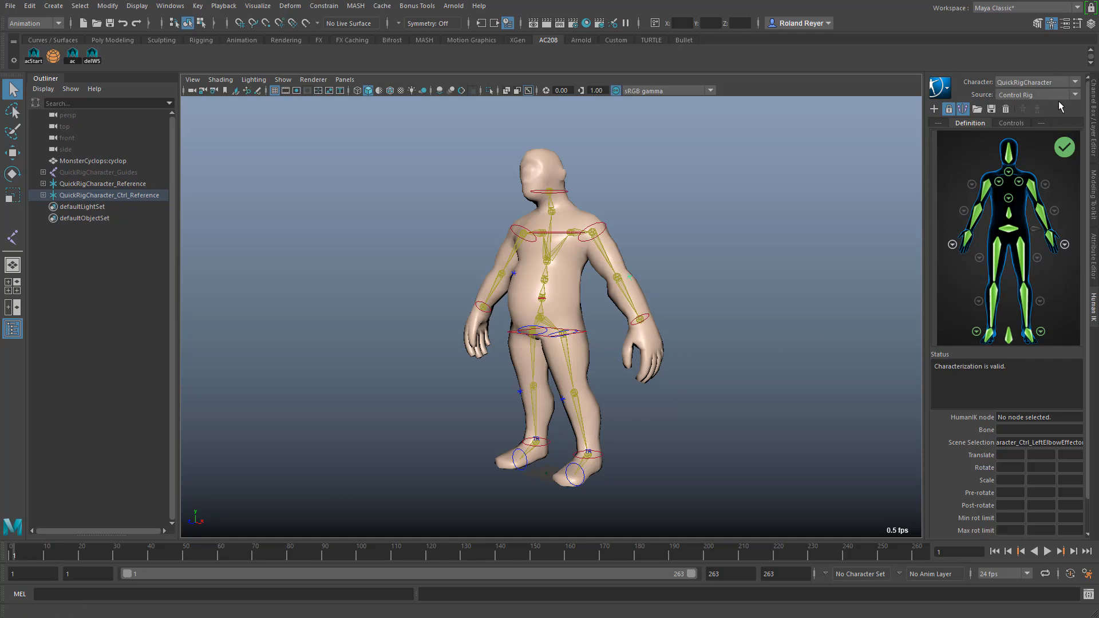
pyautogui.click(1006, 124)
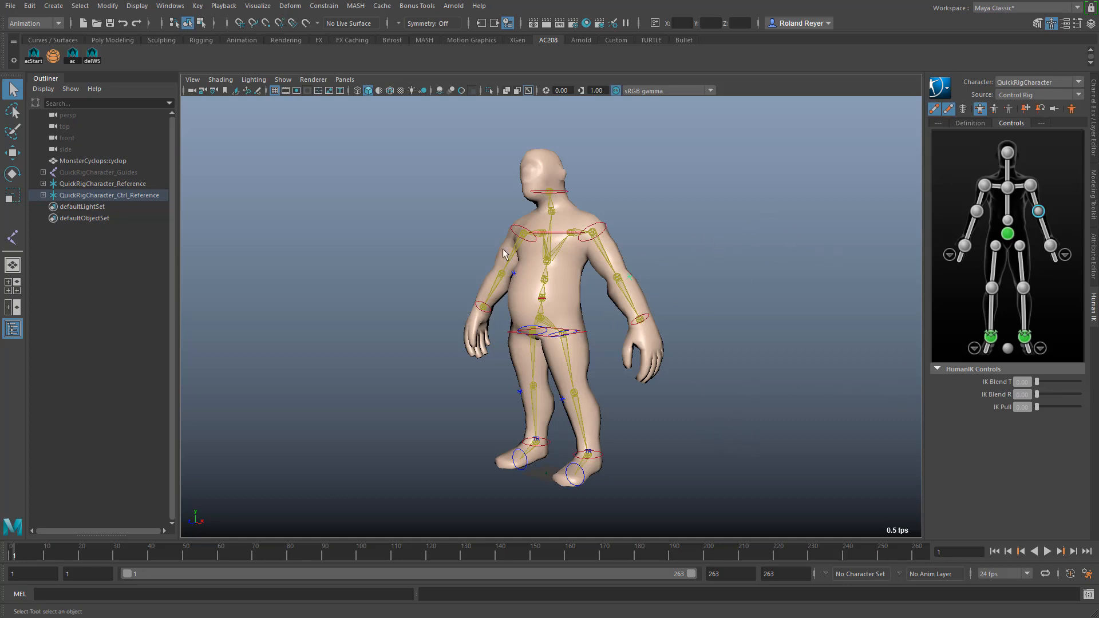
# Step: Open the Content Browser and go to the Generic motion capture folder in the Animation examples
pyautogui.press('space')
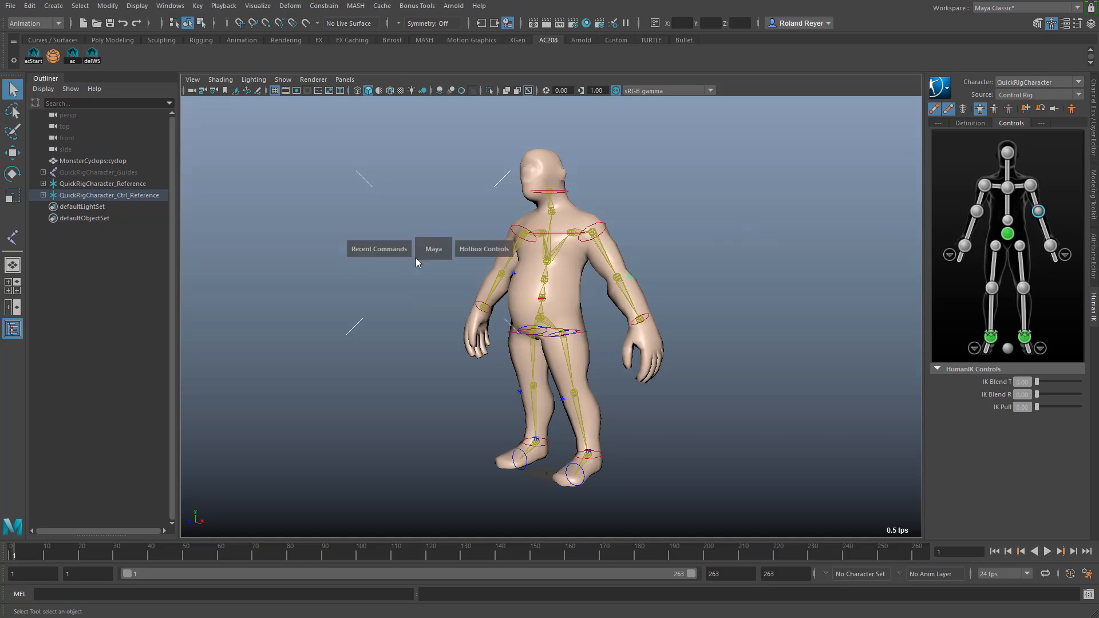
pyautogui.moveTo(288, 274); pyautogui.dragTo(189, 277)
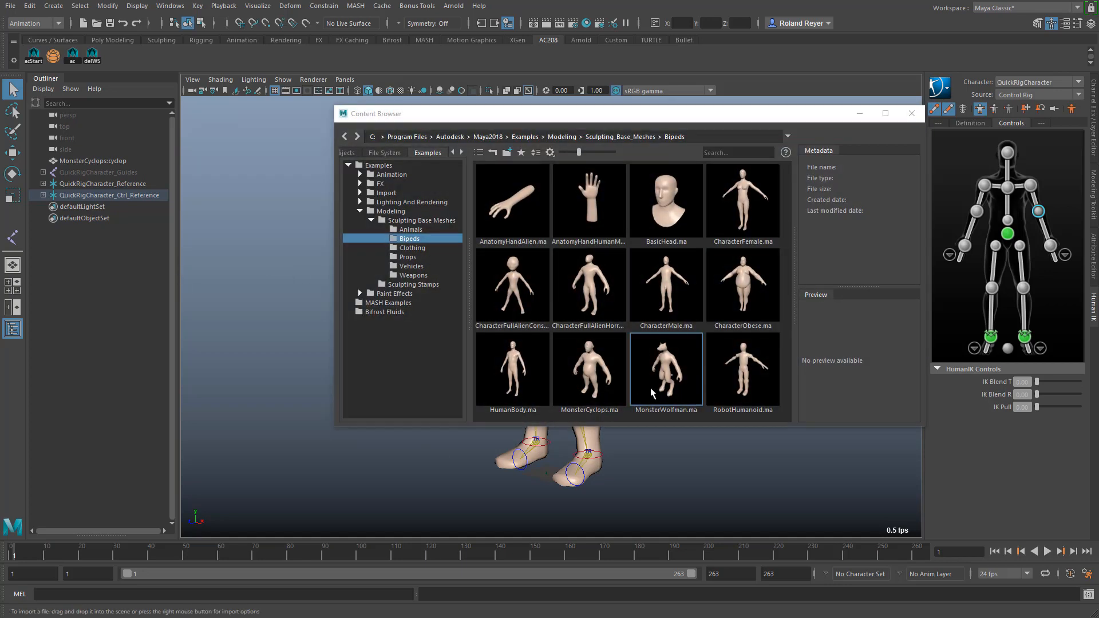
pyautogui.click(360, 211)
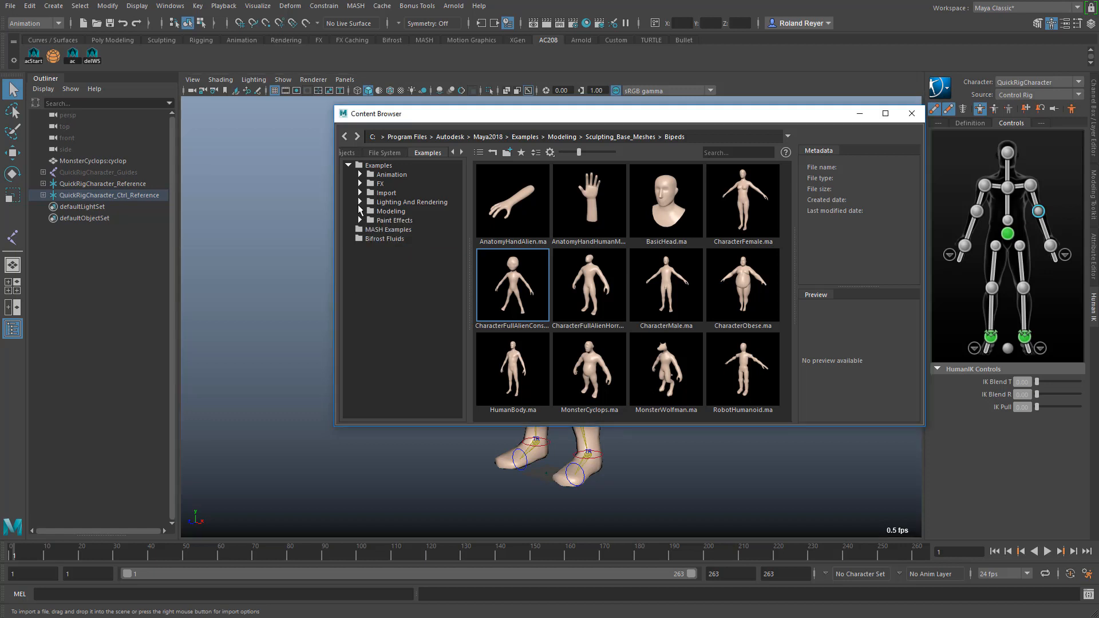
pyautogui.click(361, 174)
pyautogui.click(371, 183)
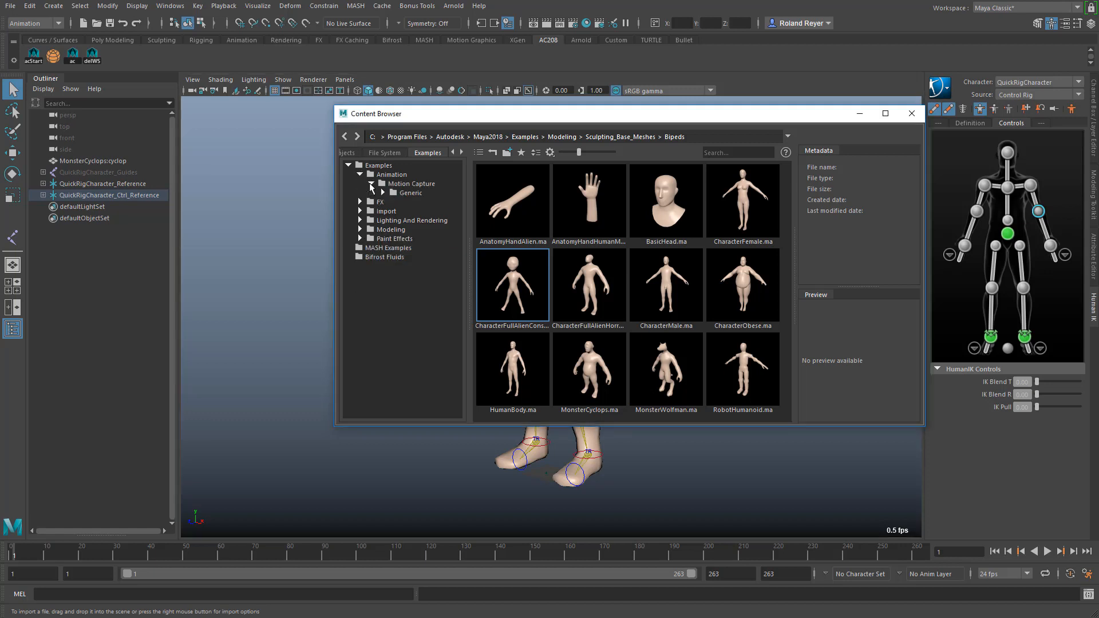
pyautogui.doubleClick(410, 193)
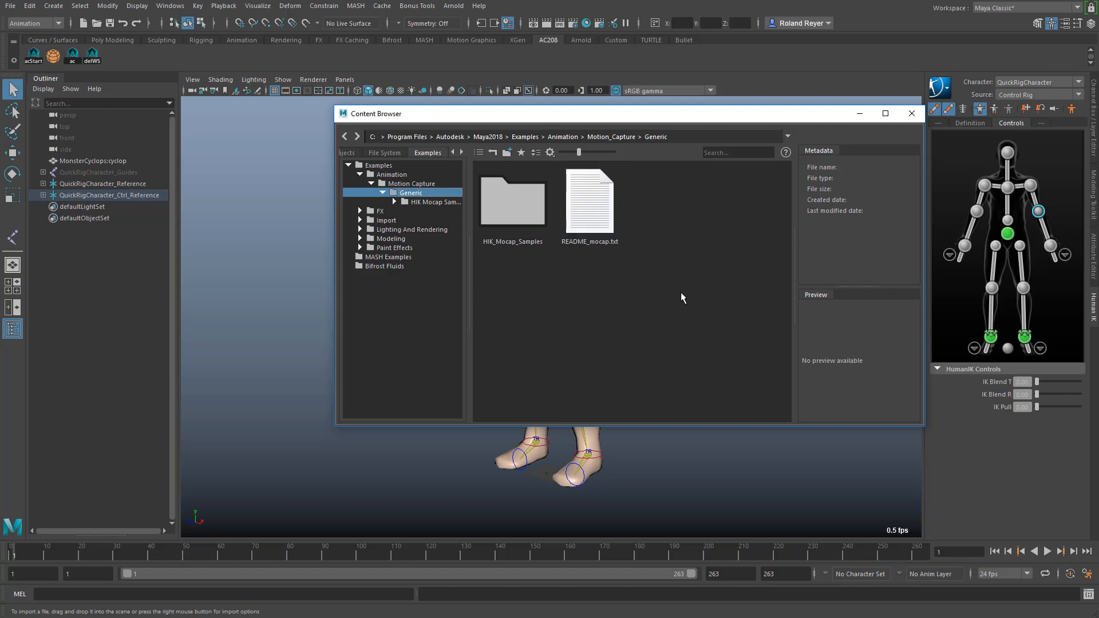
pyautogui.click(689, 142)
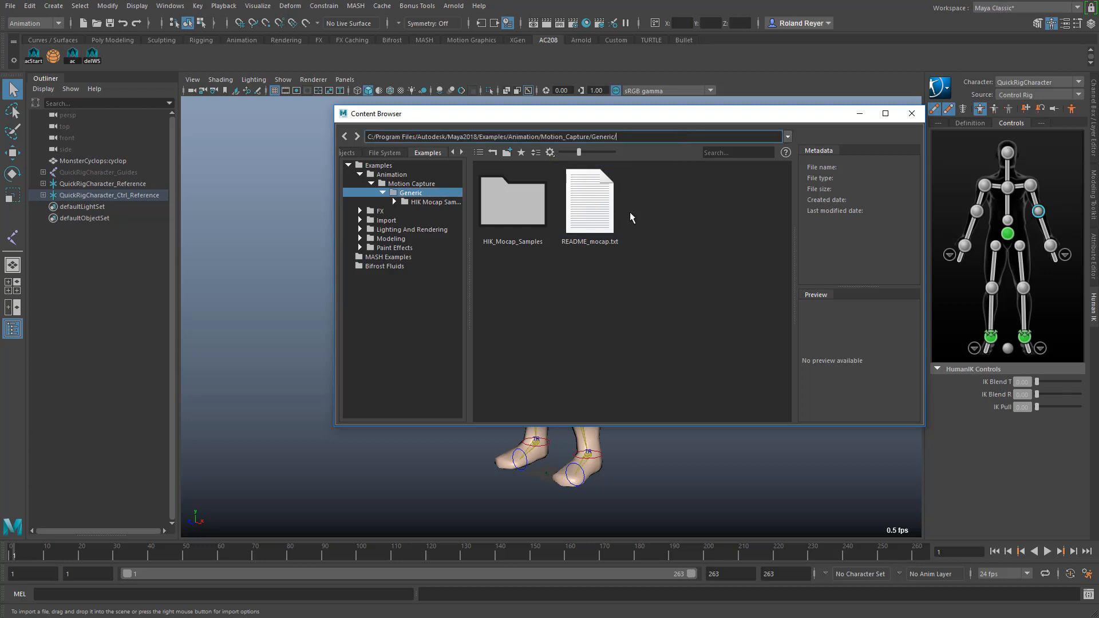
pyautogui.click(584, 204)
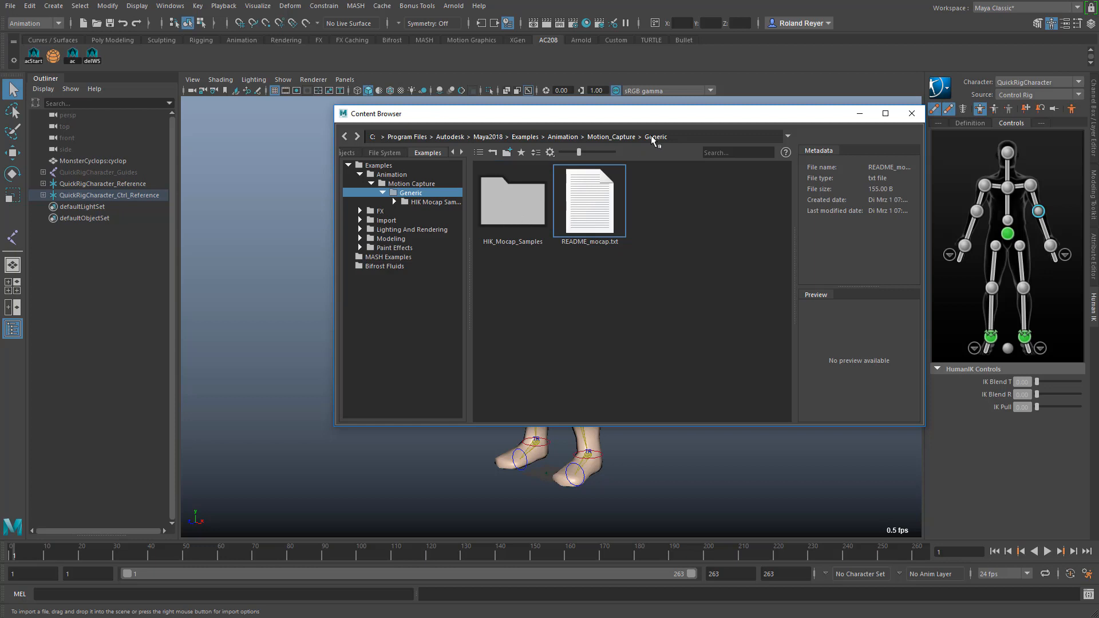
pyautogui.moveTo(666, 121); pyautogui.dragTo(566, 140)
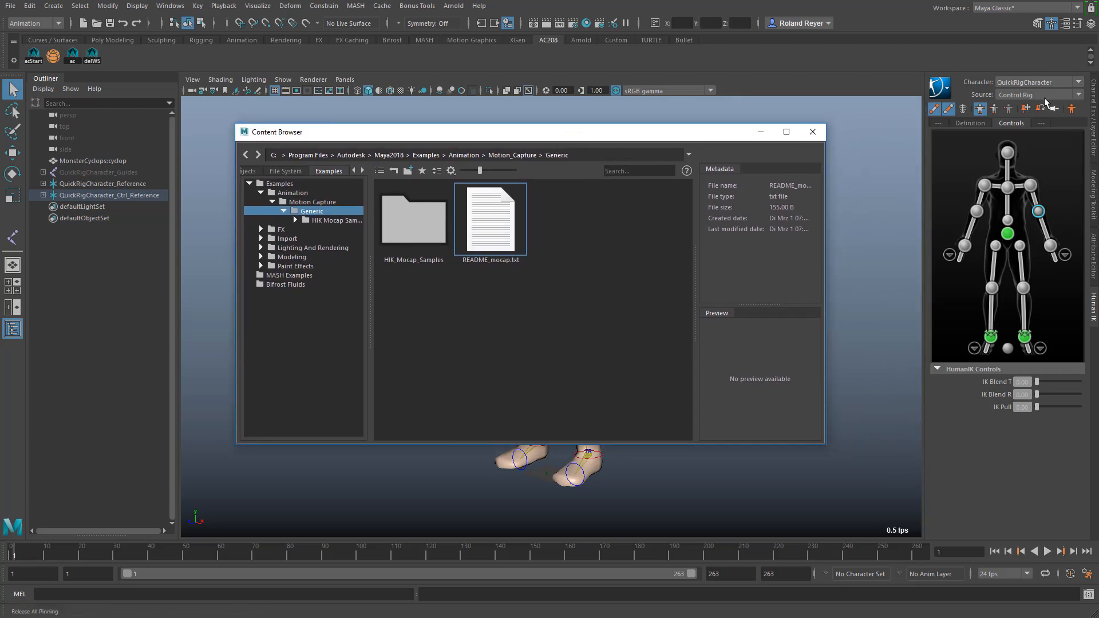
# Step: Set the HumanIK character to None, request the online HIK and mocap examples, and cancel the HIK_Mocap_Samples.zip download
pyautogui.click(1024, 84)
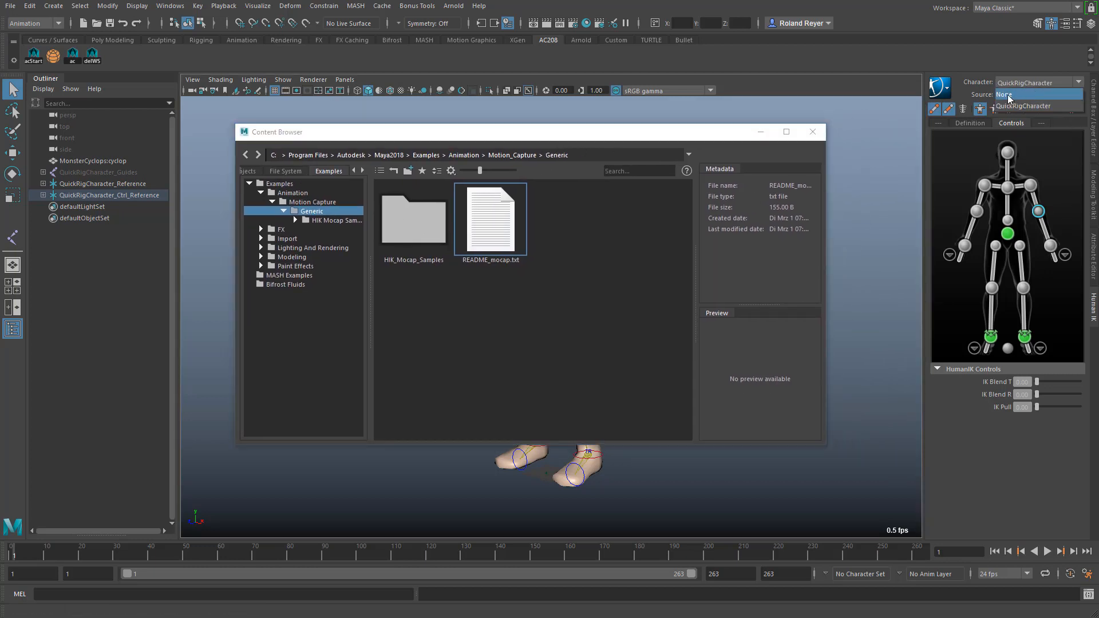
pyautogui.click(1019, 94)
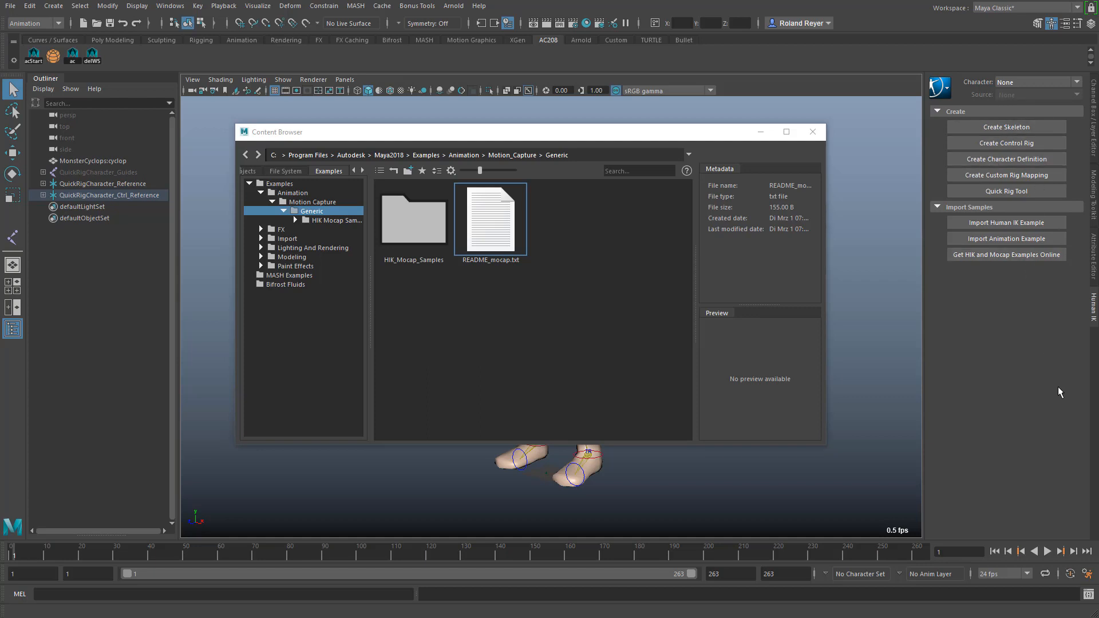
pyautogui.click(983, 255)
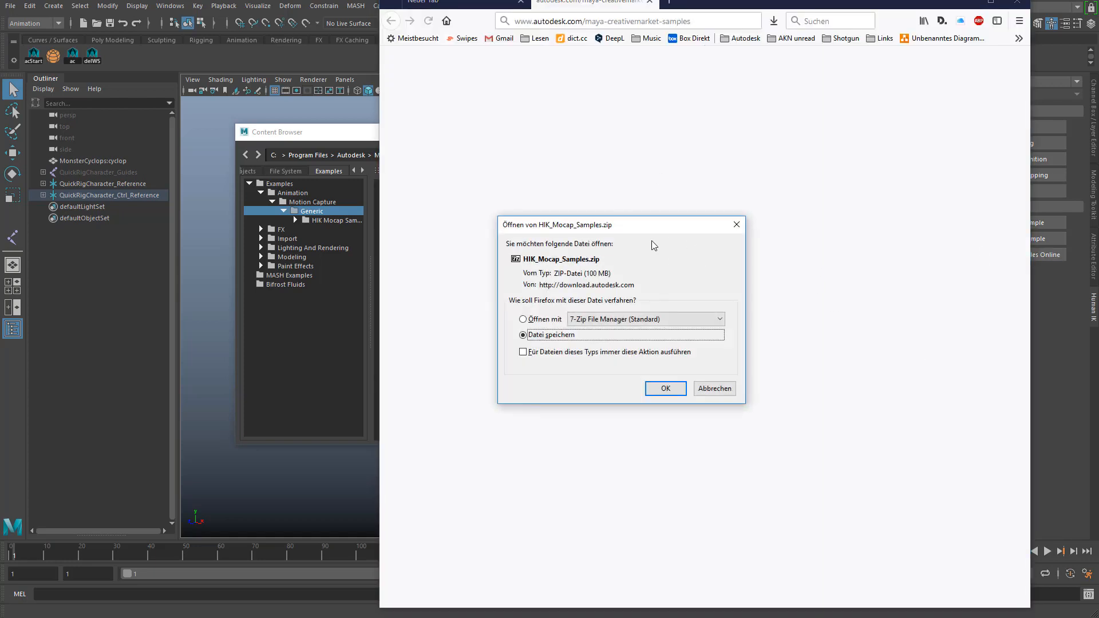
pyautogui.moveTo(646, 233); pyautogui.dragTo(587, 202)
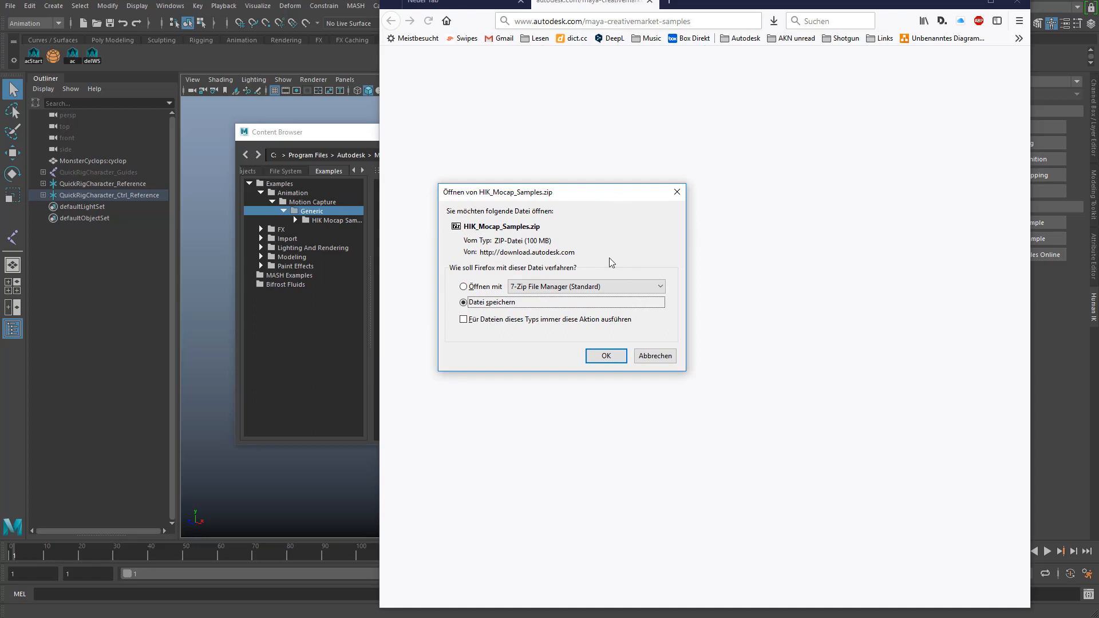
pyautogui.click(643, 359)
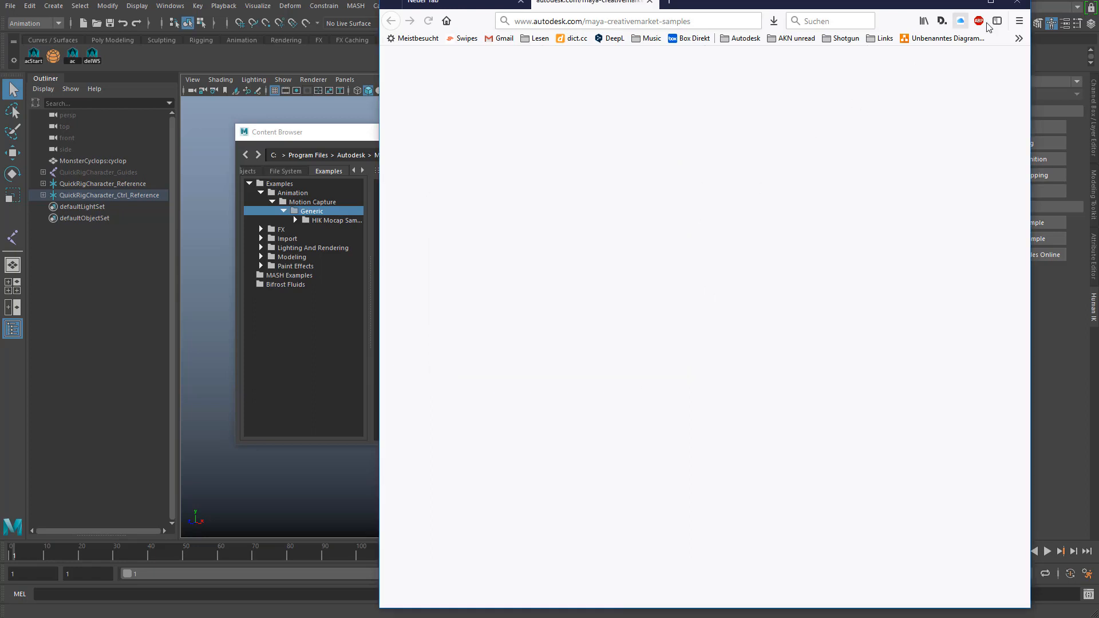
pyautogui.click(1075, 342)
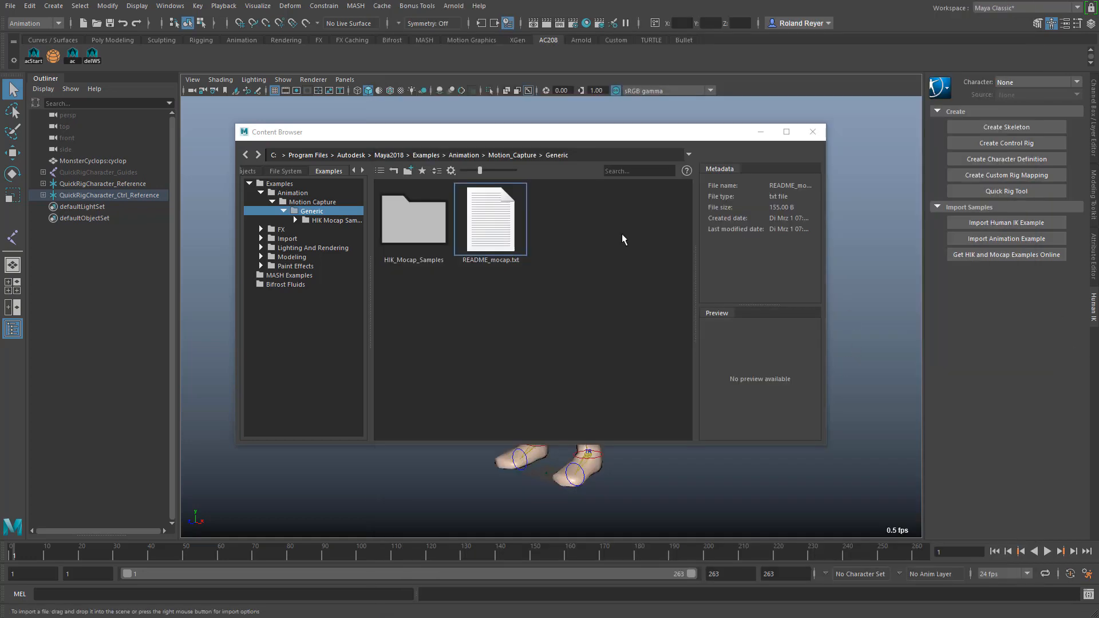
# Step: Import dance1.ma from the examples folder under HIK_Mocap_Samples/mocap into the scene and close the Content Browser
pyautogui.moveTo(458, 134); pyautogui.dragTo(644, 135)
pyautogui.doubleClick(603, 233)
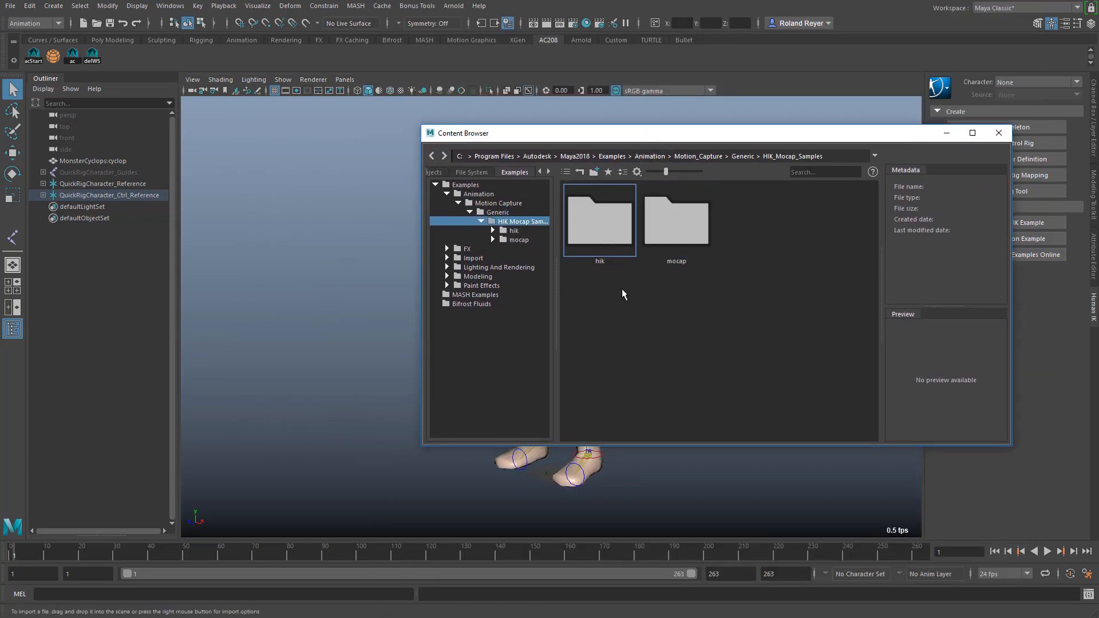
pyautogui.doubleClick(682, 227)
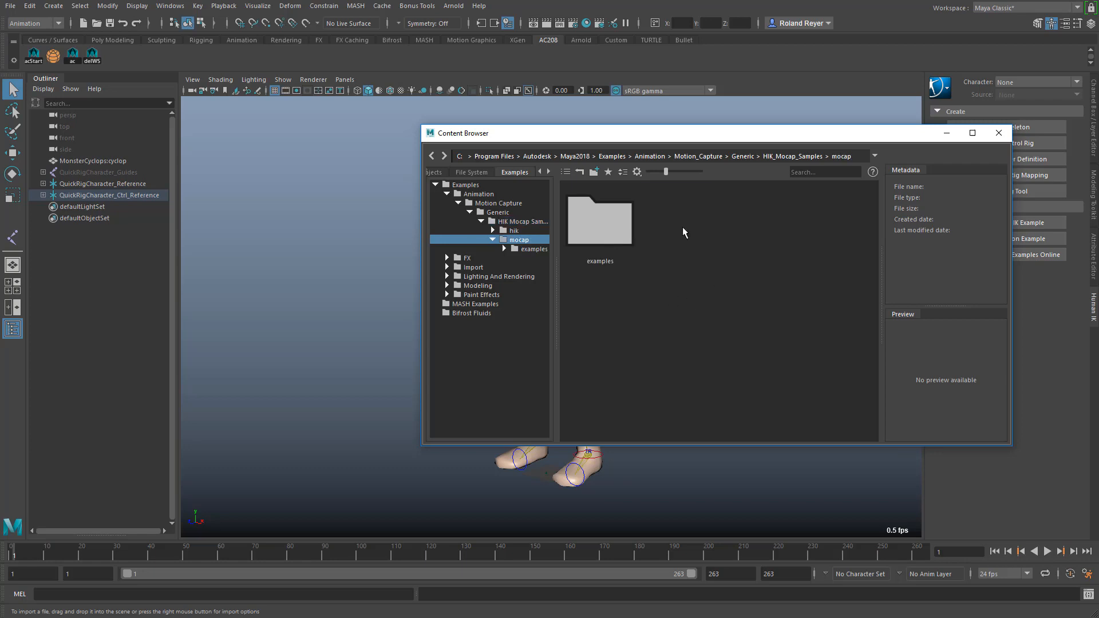
pyautogui.doubleClick(589, 226)
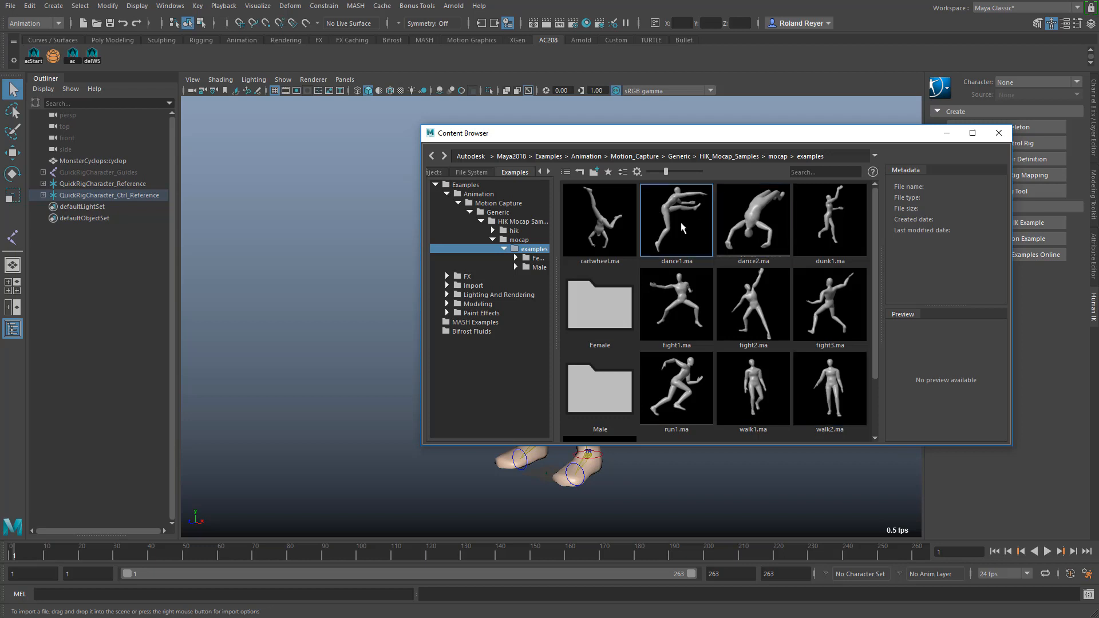
pyautogui.moveTo(687, 217); pyautogui.dragTo(323, 268)
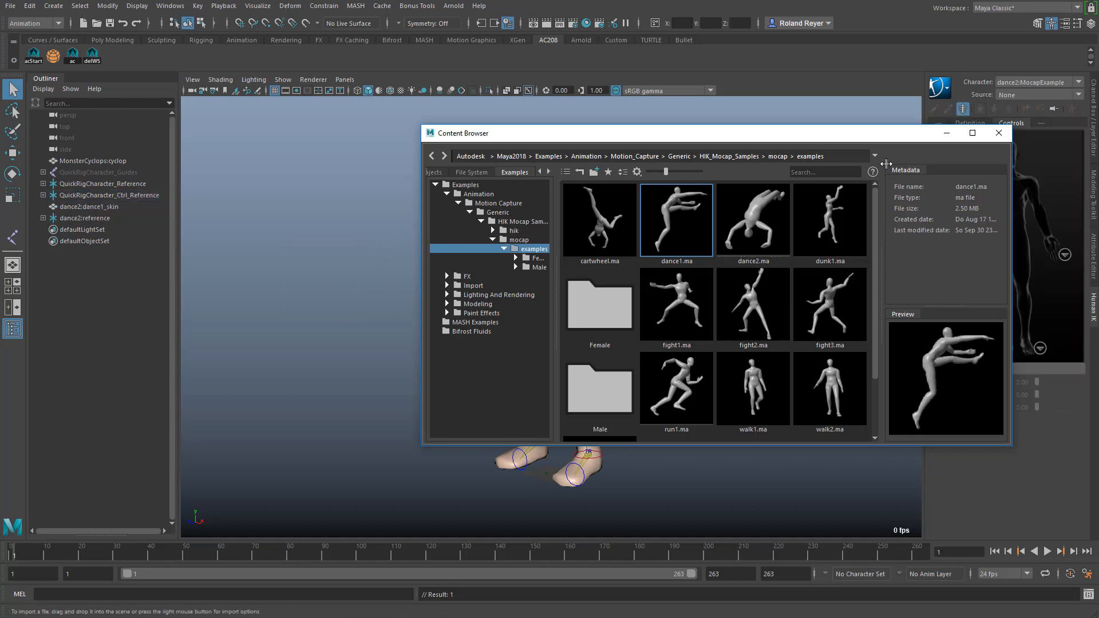
pyautogui.click(1000, 132)
# Step: Play the imported dance animation beside the cyclops, stop it, and return to the first frame
pyautogui.keyDown('alt'); pyautogui.moveTo(723, 352); pyautogui.dragTo(392, 379, button='right'); pyautogui.keyUp('alt')
pyautogui.keyDown('alt'); pyautogui.moveTo(392, 379); pyautogui.dragTo(470, 368); pyautogui.keyUp('alt')
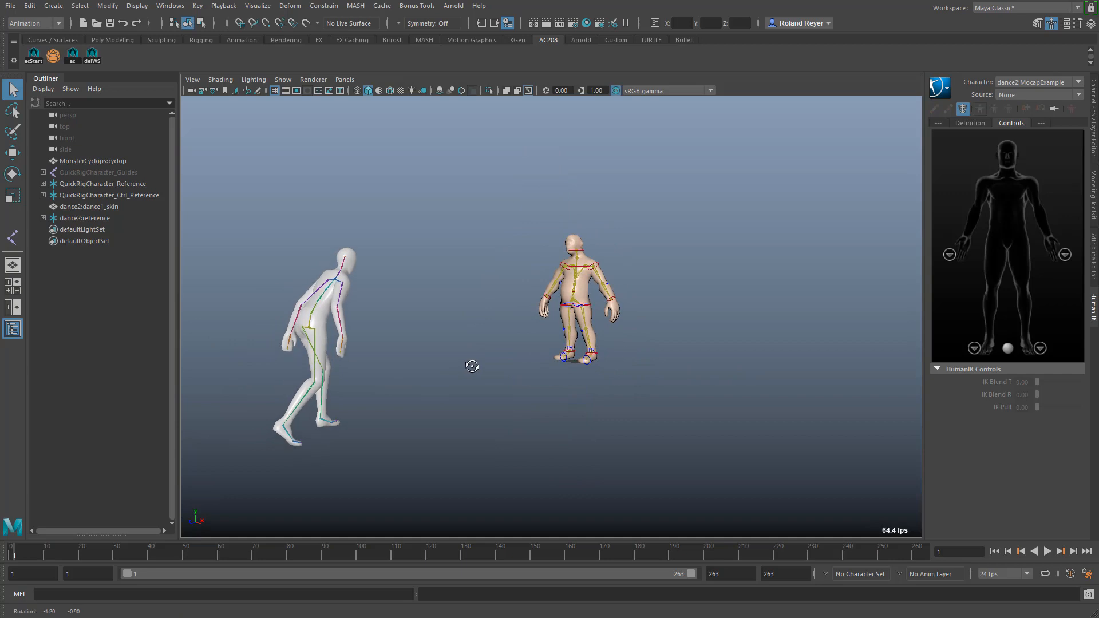
pyautogui.click(1047, 553)
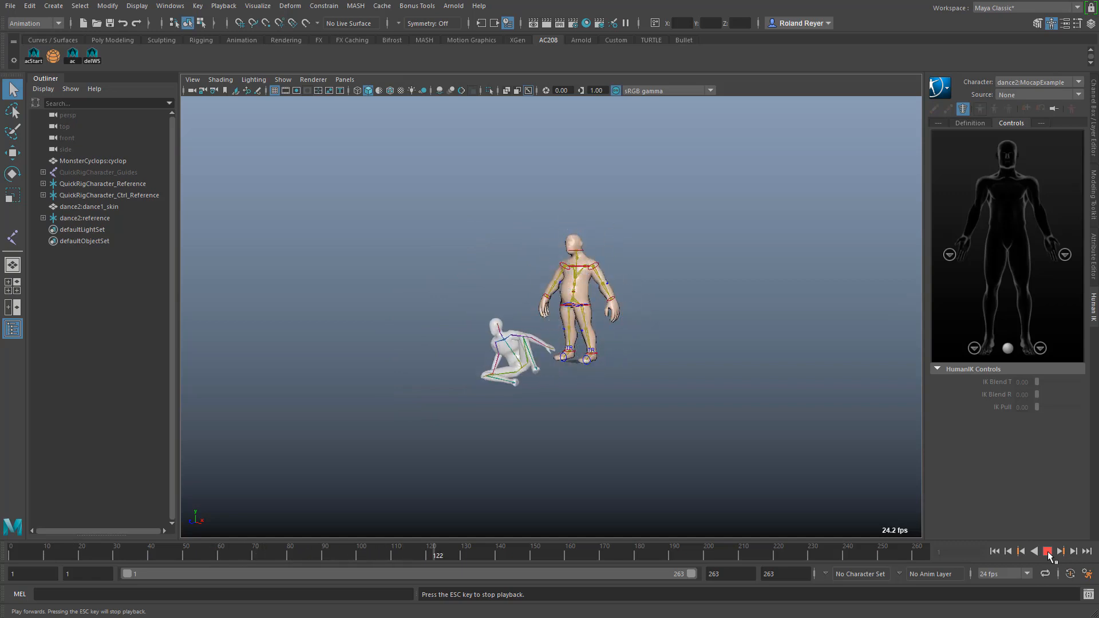
pyautogui.click(1046, 552)
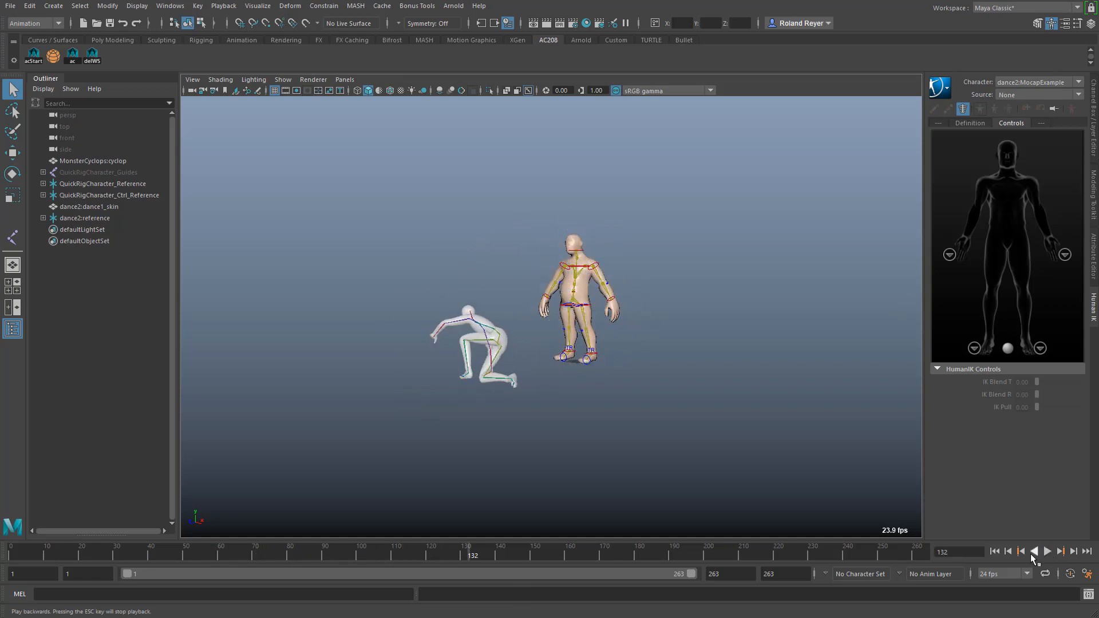
pyautogui.click(993, 551)
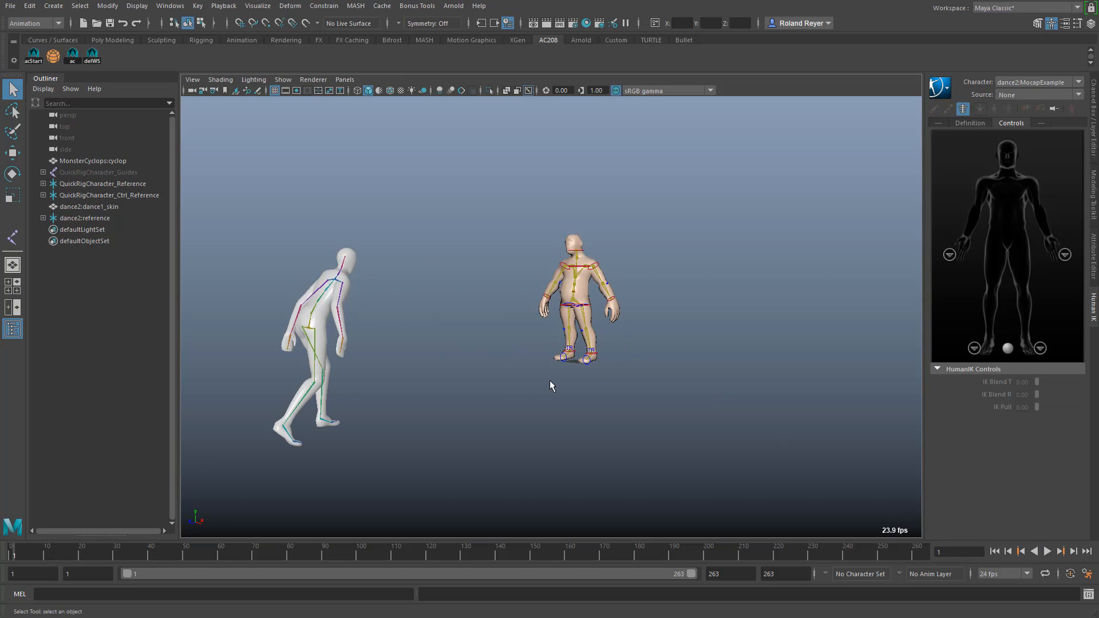
# Step: Make QuickRigCharacter the active HumanIK character and set its source to dance2:MocapExample
pyautogui.keyDown('alt'); pyautogui.moveTo(225, 423); pyautogui.dragTo(293, 426, button='right'); pyautogui.keyUp('alt')
pyautogui.keyDown('alt'); pyautogui.moveTo(293, 425); pyautogui.dragTo(393, 410, button='middle'); pyautogui.keyUp('alt')
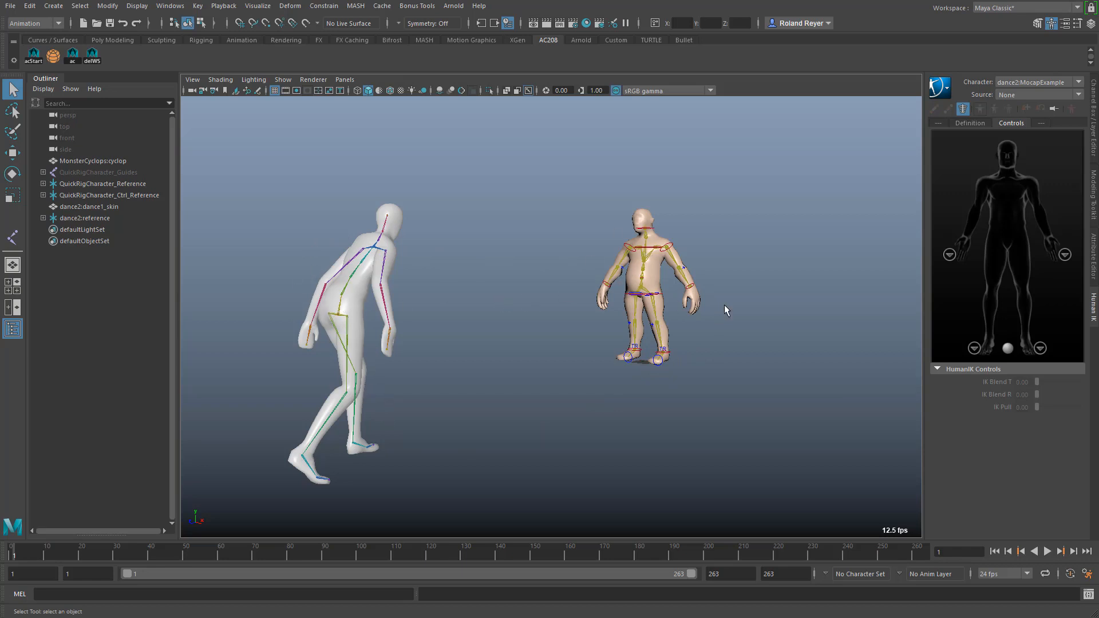
pyautogui.click(1031, 81)
pyautogui.click(1024, 106)
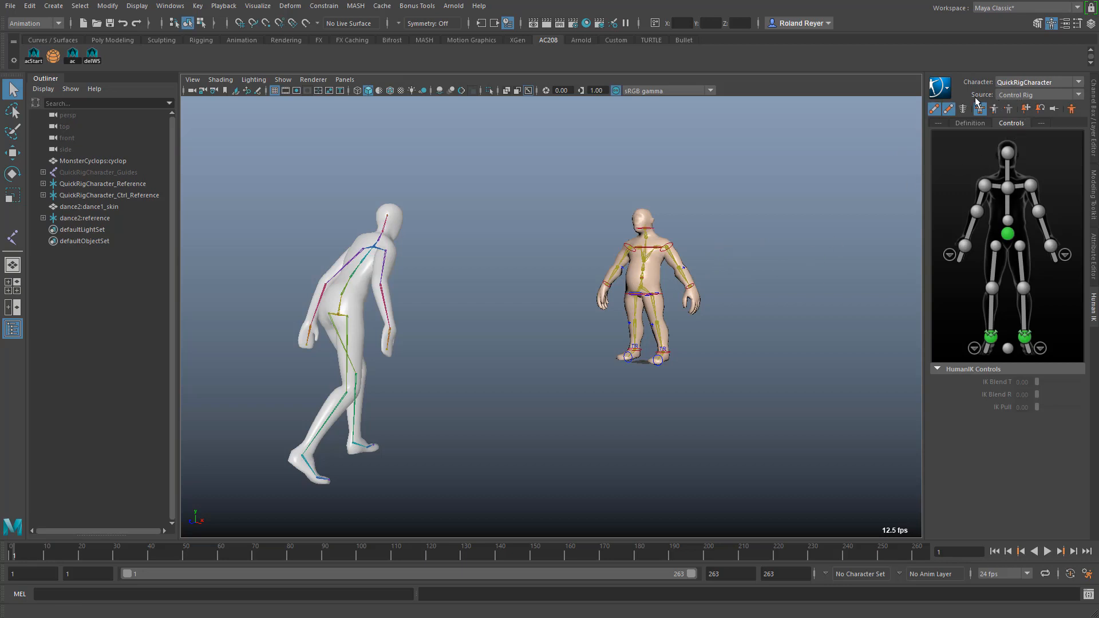
pyautogui.click(1007, 96)
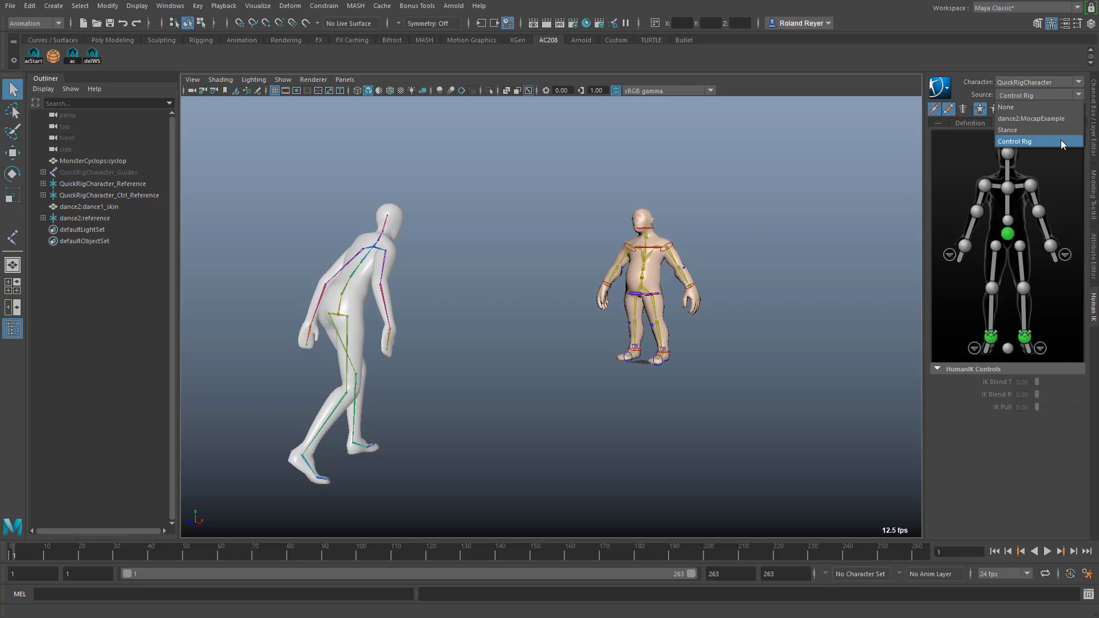
pyautogui.click(1036, 118)
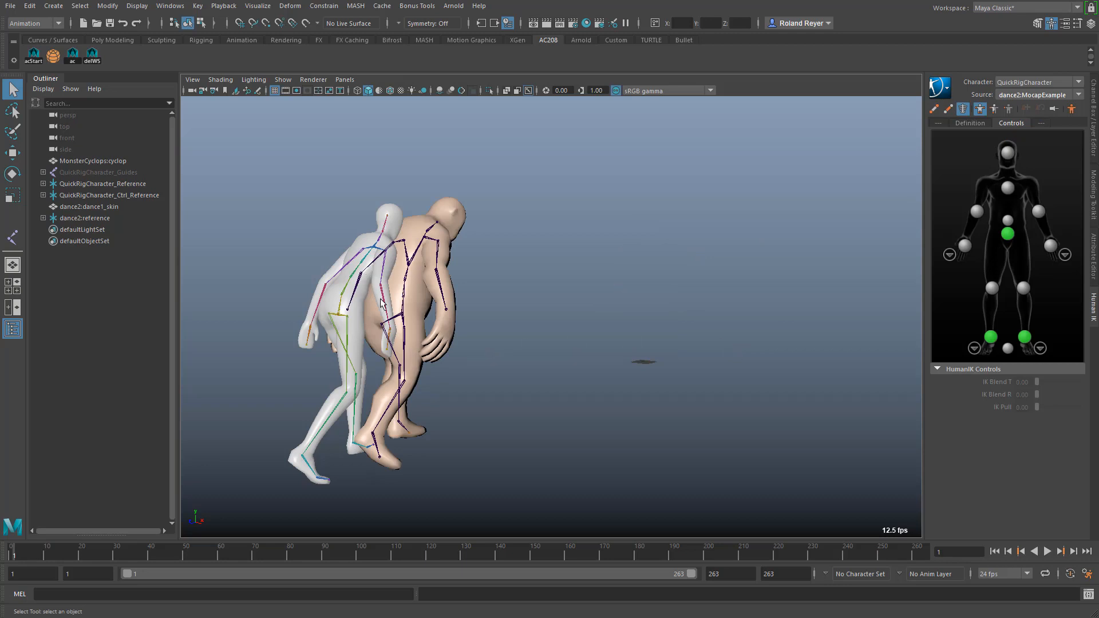
# Step: Play the retargeted dance, isolate MonsterCyclops:cyclop in the view to watch it alone, stop playback and check the available HumanIK sources
pyautogui.click(1046, 551)
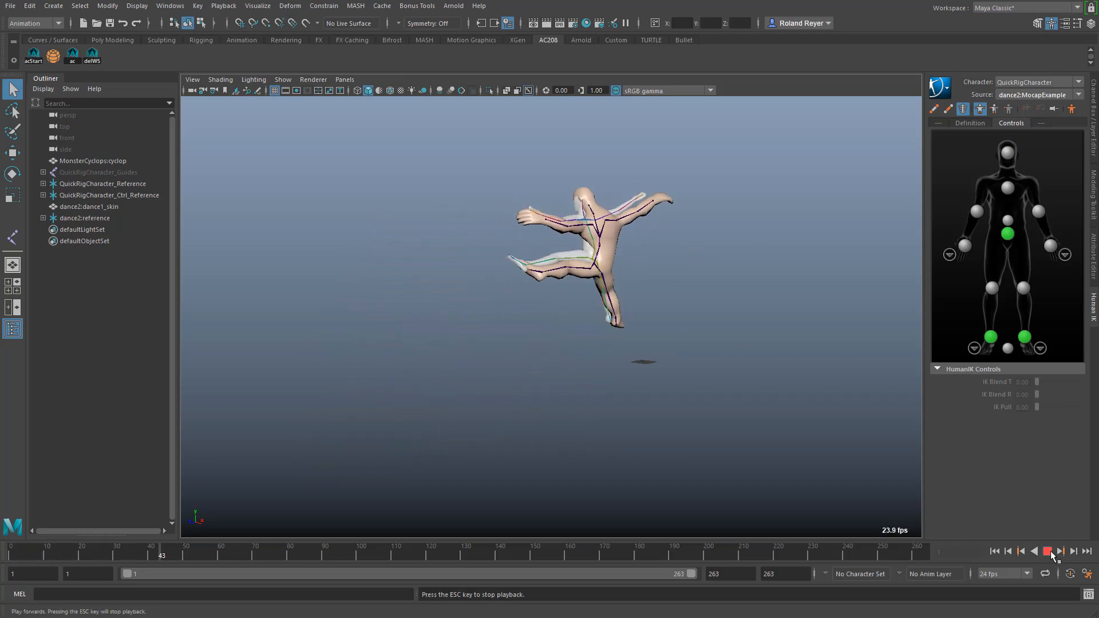
pyautogui.click(86, 162)
pyautogui.hotkey('ctrl', '1')
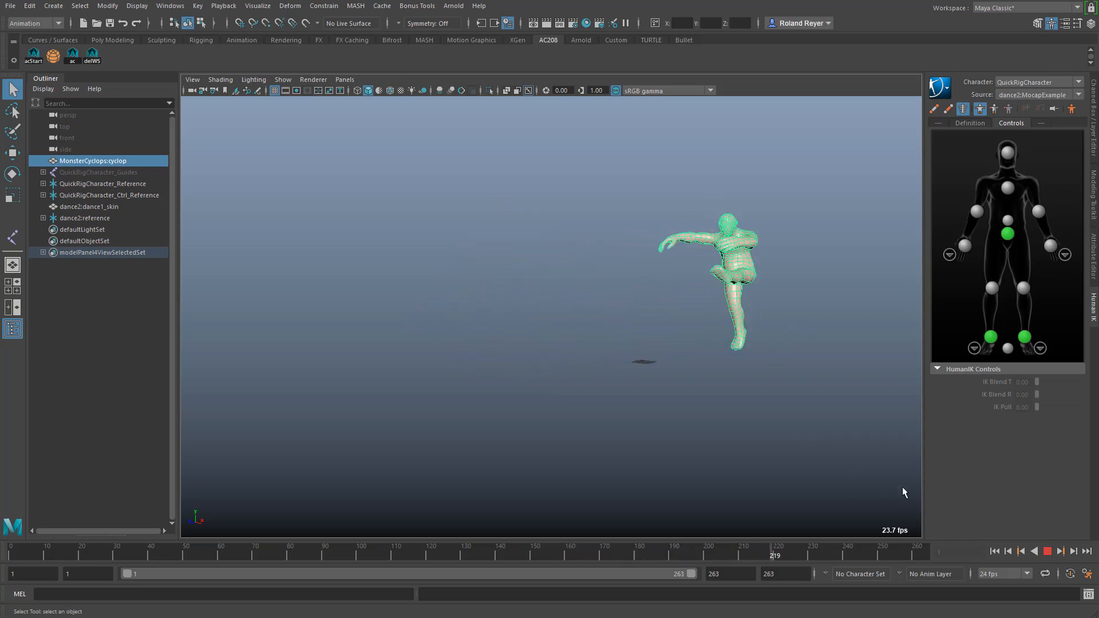
pyautogui.click(1047, 551)
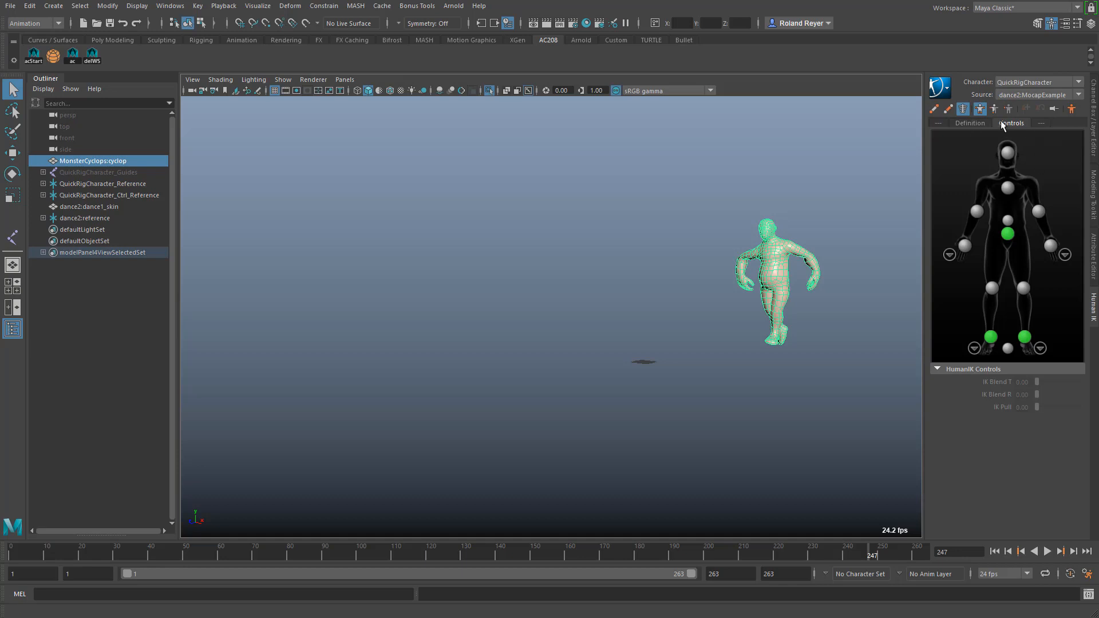
pyautogui.click(1014, 92)
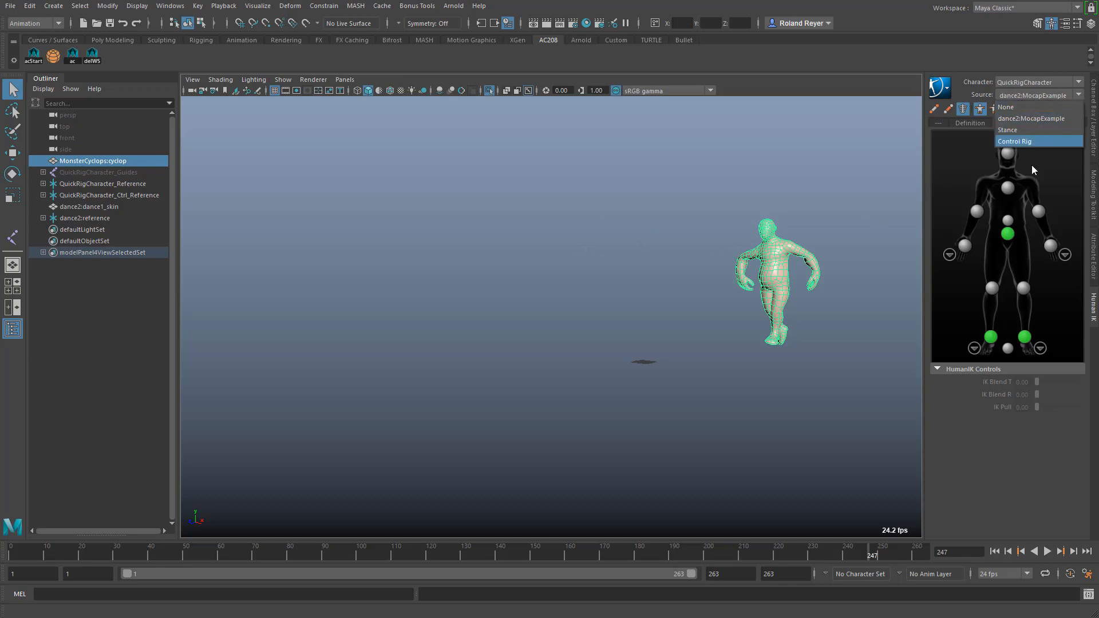
pyautogui.click(1018, 469)
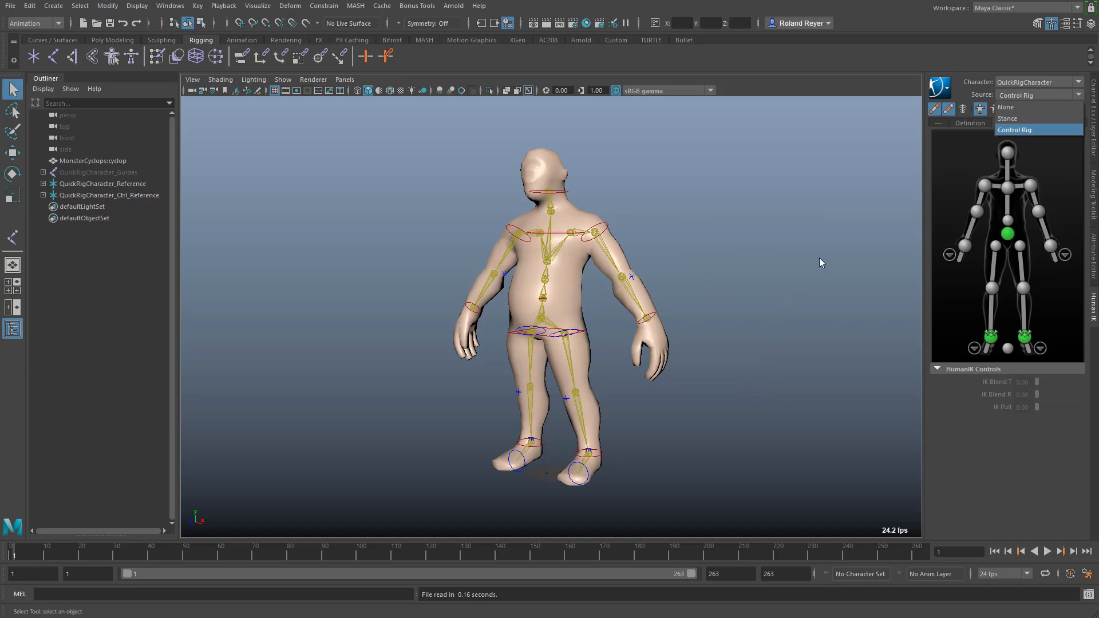
# Step: Import JogStraight_t1.ma from the Male/Mick mocap examples folder into the scene and close the Content Browser
pyautogui.press('space')
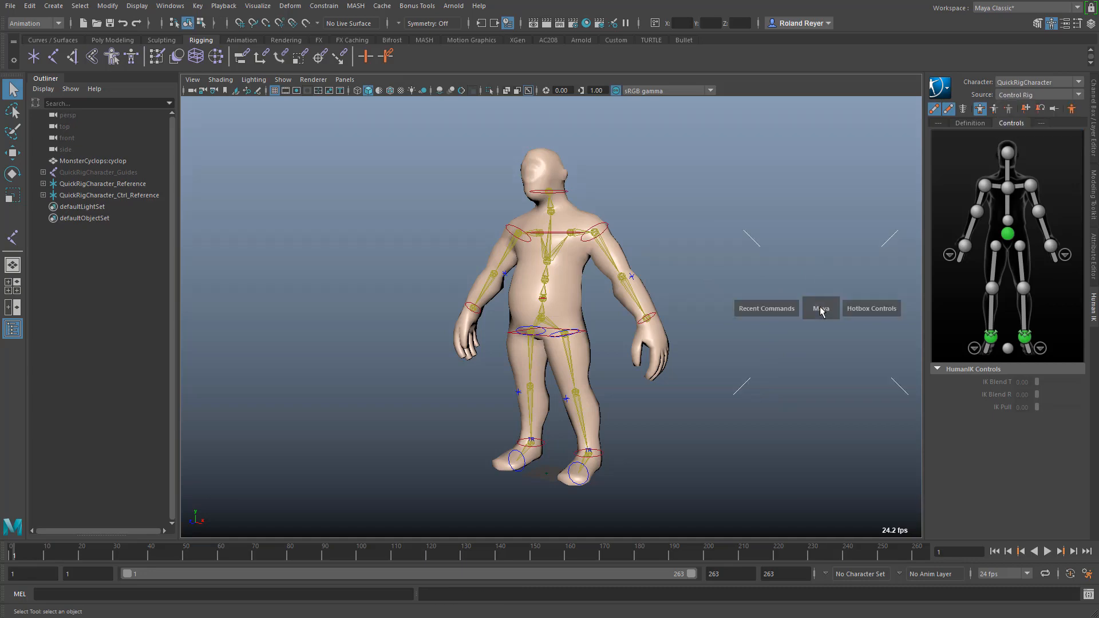
pyautogui.moveTo(661, 290); pyautogui.dragTo(572, 291)
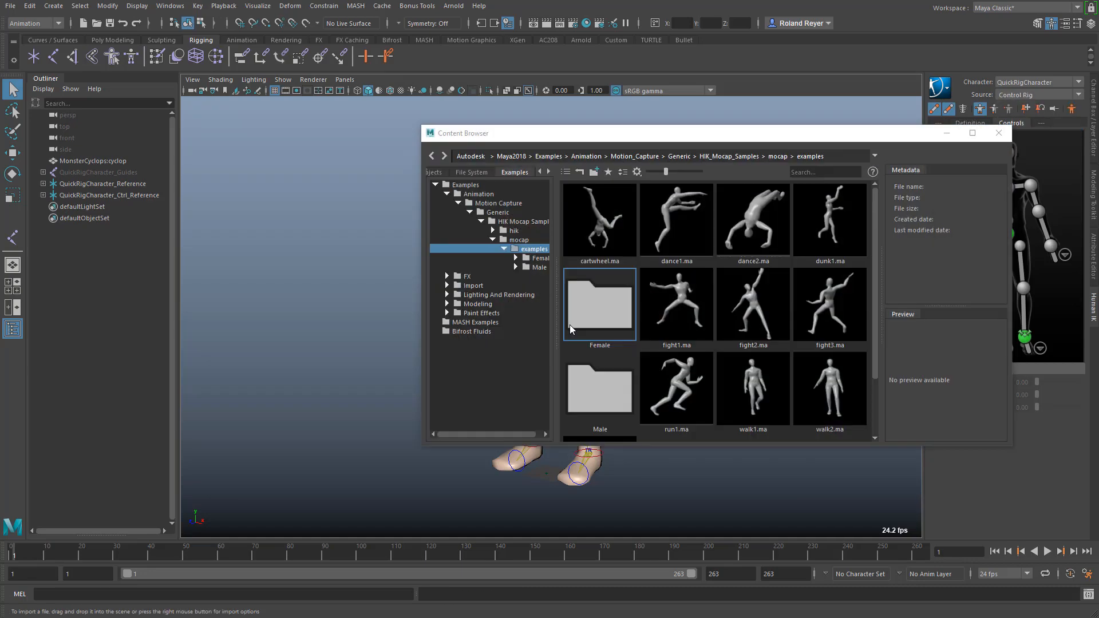
pyautogui.doubleClick(599, 392)
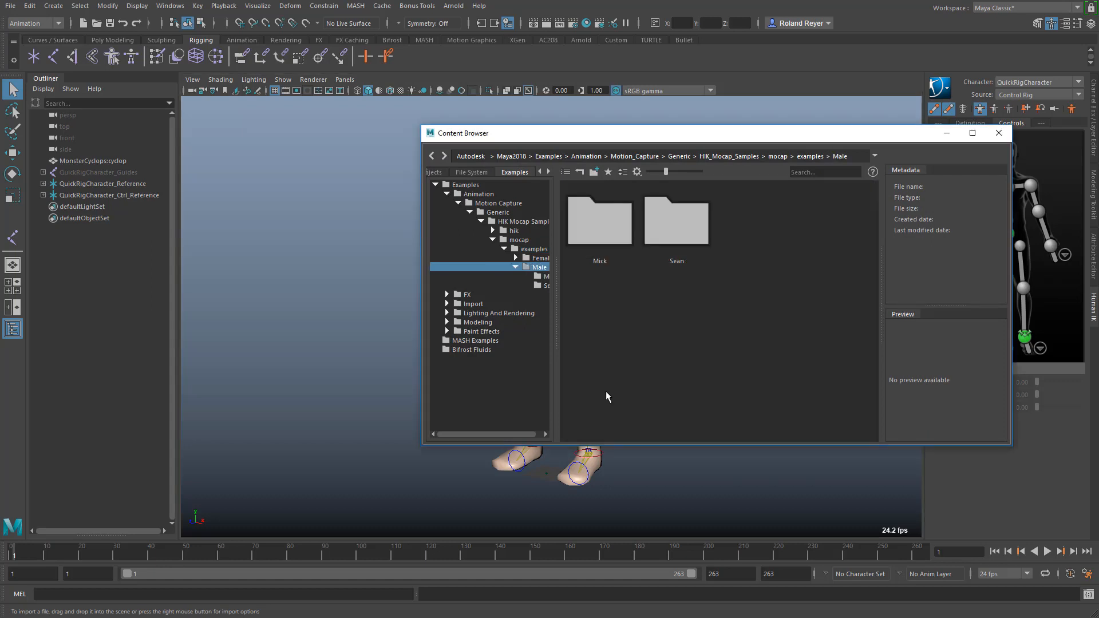
pyautogui.doubleClick(609, 228)
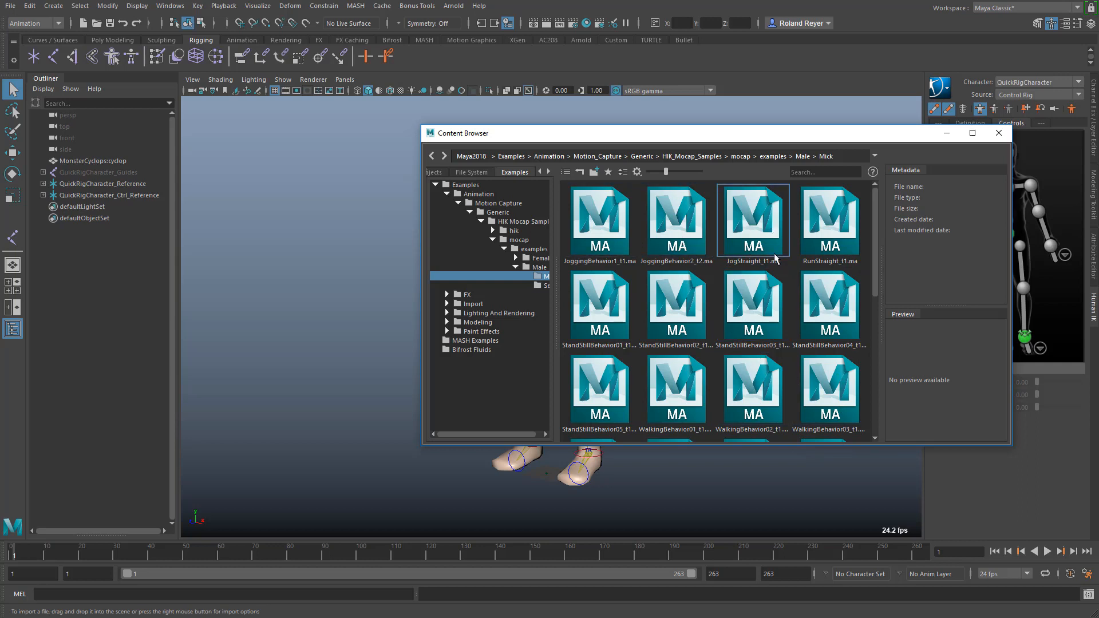
pyautogui.moveTo(757, 228); pyautogui.dragTo(297, 240)
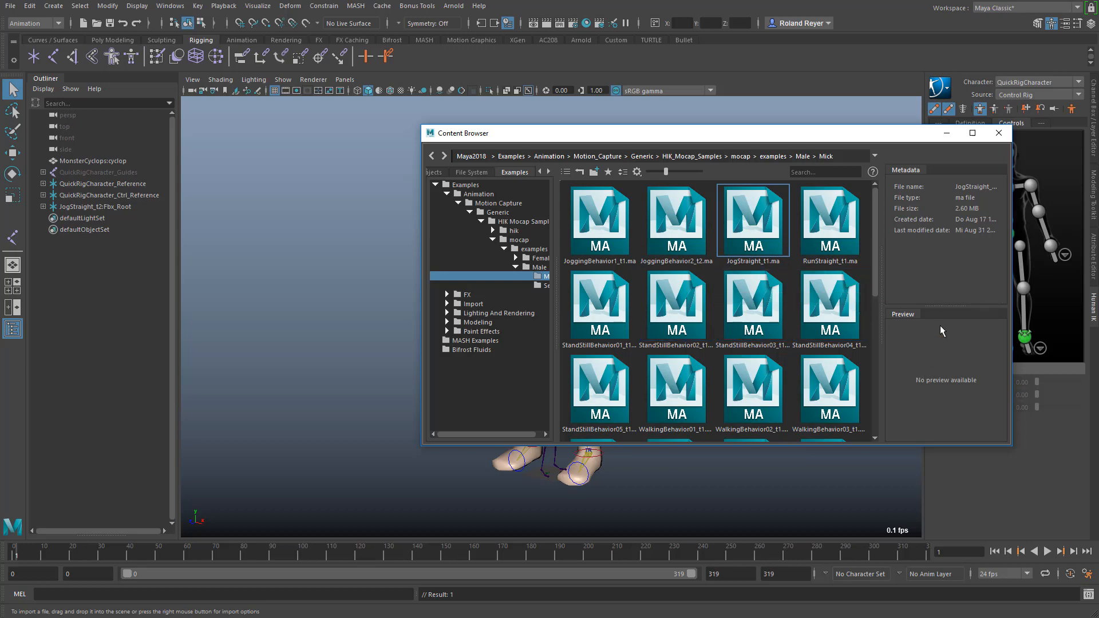
pyautogui.click(998, 133)
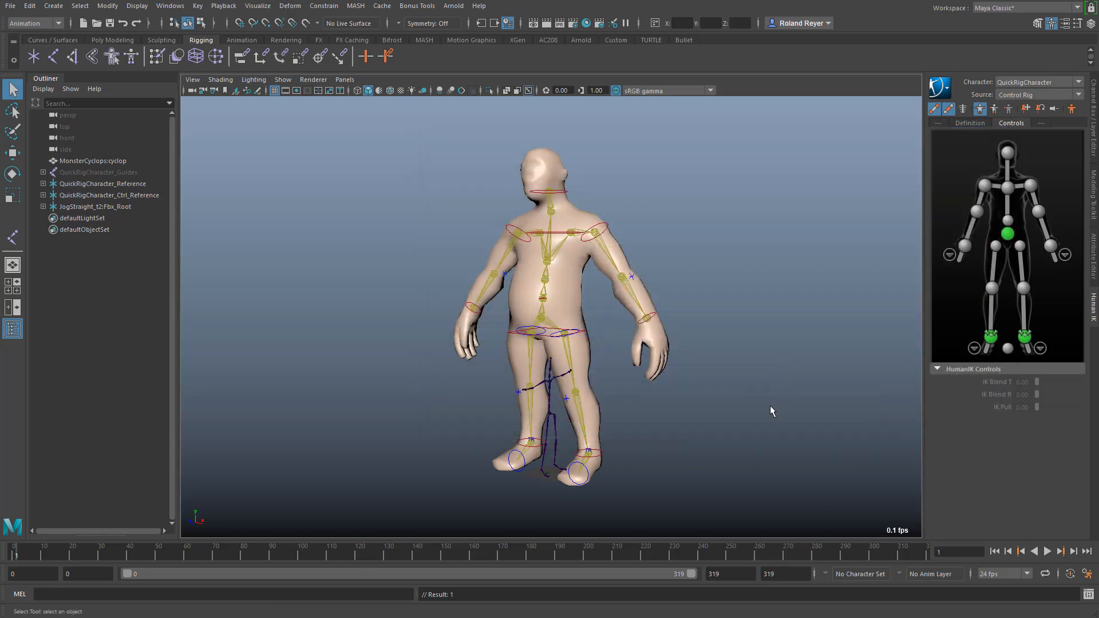
# Step: Select the imported jog skeleton, play its animation beside the cyclops, stop it, and return to frame 0
pyautogui.moveTo(558, 430); pyautogui.dragTo(540, 404)
pyautogui.keyDown('alt'); pyautogui.moveTo(716, 489); pyautogui.dragTo(487, 496); pyautogui.keyUp('alt')
pyautogui.keyDown('alt'); pyautogui.moveTo(574, 476); pyautogui.dragTo(598, 345, button='middle'); pyautogui.keyUp('alt')
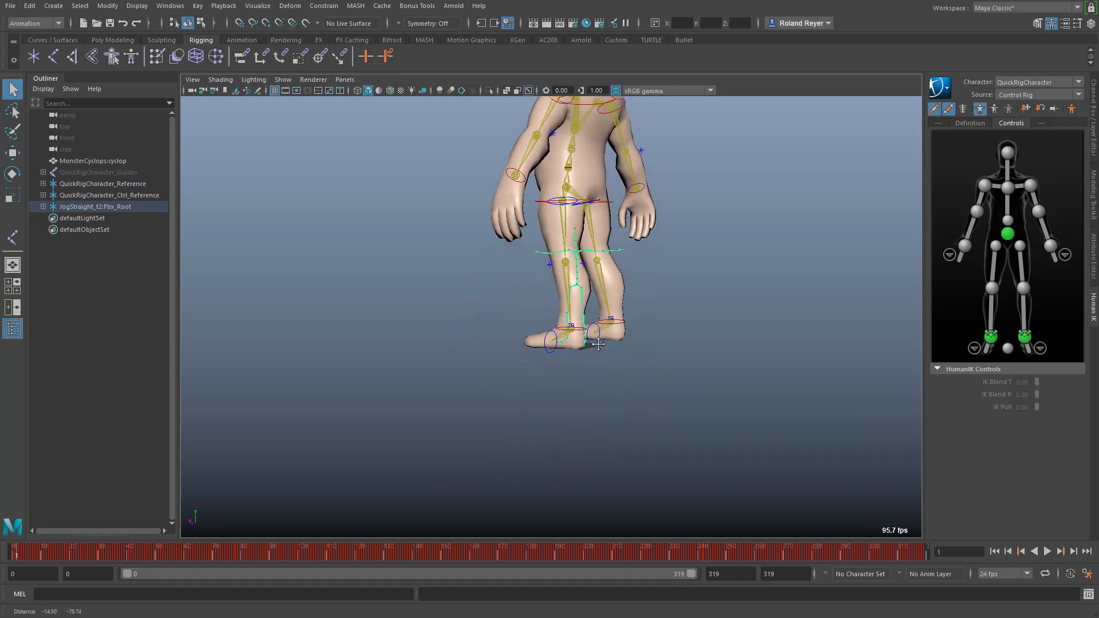
pyautogui.keyDown('alt'); pyautogui.moveTo(532, 432); pyautogui.dragTo(637, 422, button='right'); pyautogui.keyUp('alt')
pyautogui.keyDown('alt'); pyautogui.moveTo(639, 427); pyautogui.dragTo(767, 401, button='middle'); pyautogui.keyUp('alt')
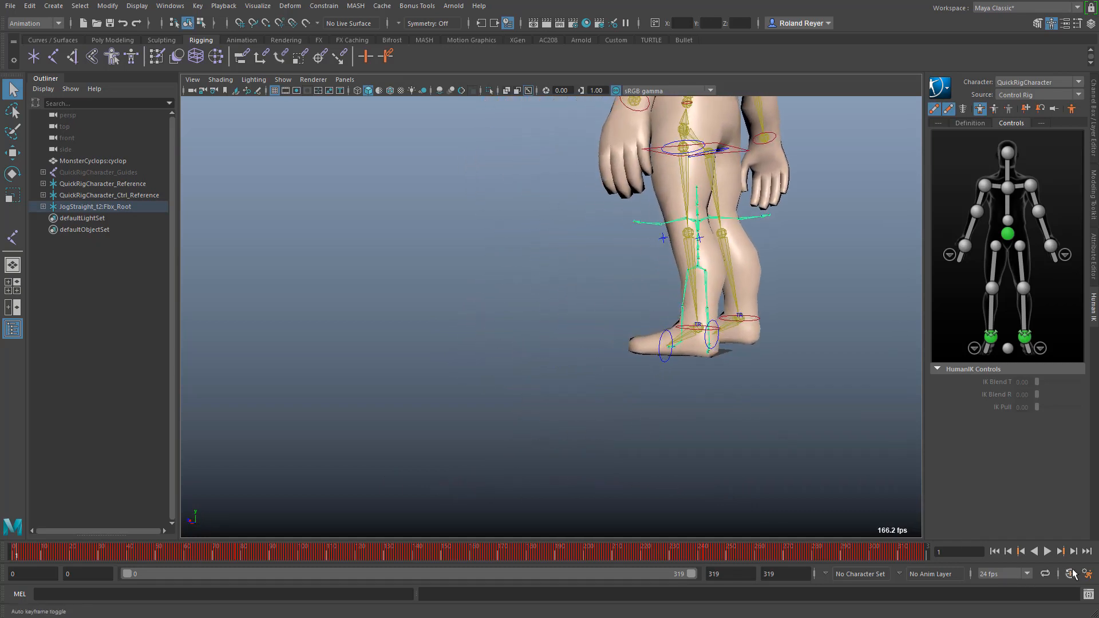
pyautogui.click(1046, 551)
pyautogui.keyDown('alt'); pyautogui.moveTo(744, 450); pyautogui.dragTo(584, 452, button='right'); pyautogui.keyUp('alt')
pyautogui.keyDown('alt'); pyautogui.moveTo(675, 441); pyautogui.dragTo(596, 439, button='right'); pyautogui.keyUp('alt')
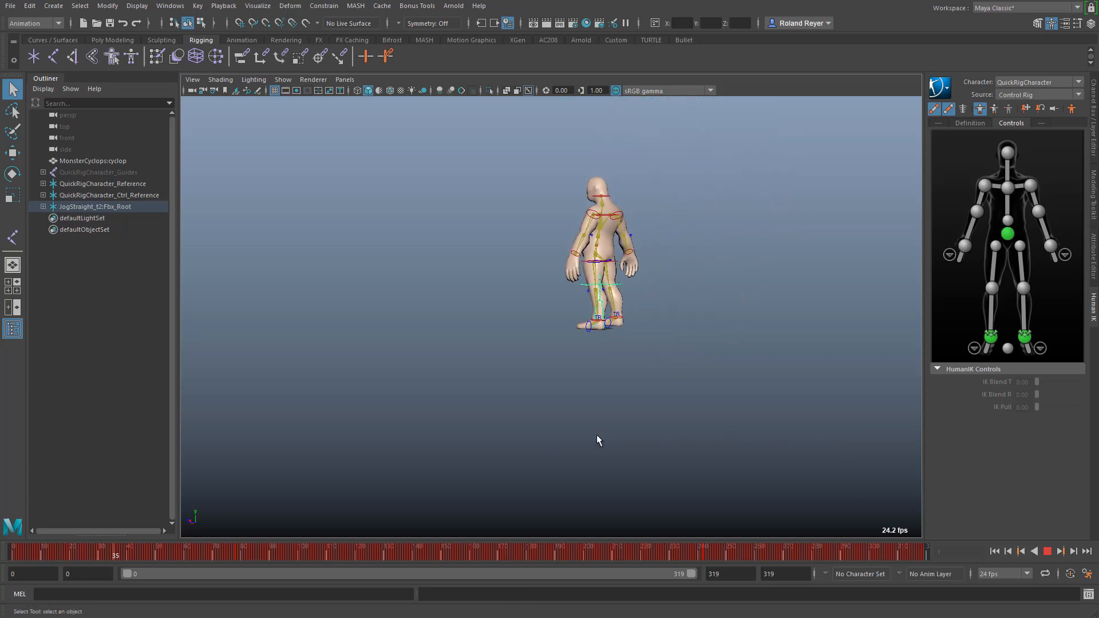
pyautogui.keyDown('alt'); pyautogui.moveTo(629, 425); pyautogui.dragTo(782, 402, button='middle'); pyautogui.keyUp('alt')
pyautogui.keyDown('alt'); pyautogui.moveTo(764, 407); pyautogui.dragTo(721, 410); pyautogui.keyUp('alt')
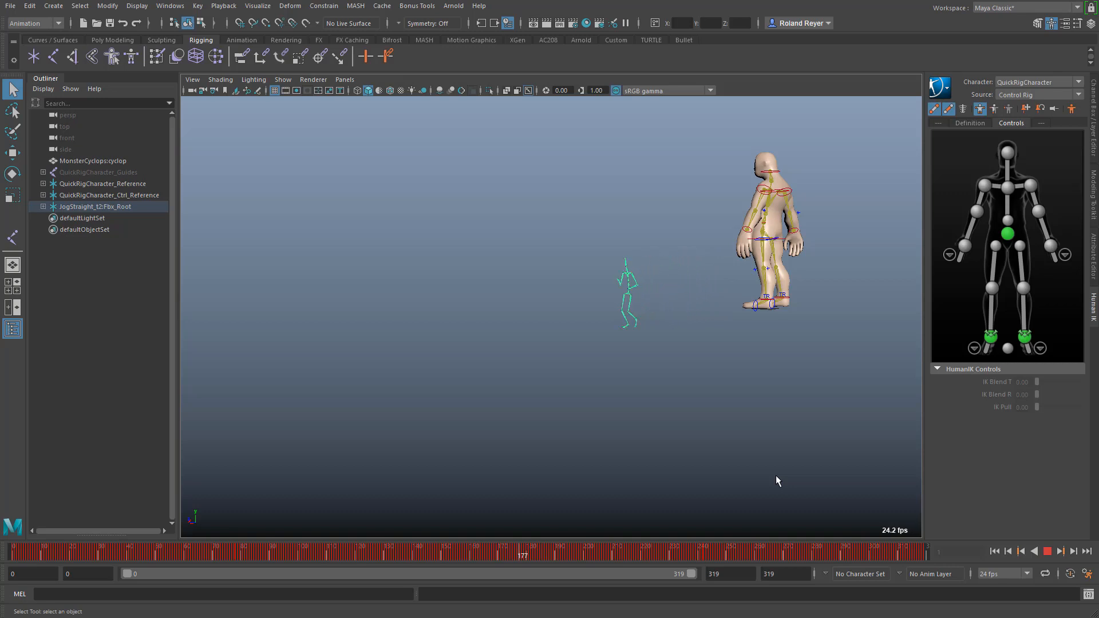
pyautogui.click(1046, 552)
pyautogui.moveTo(405, 555); pyautogui.dragTo(2, 567)
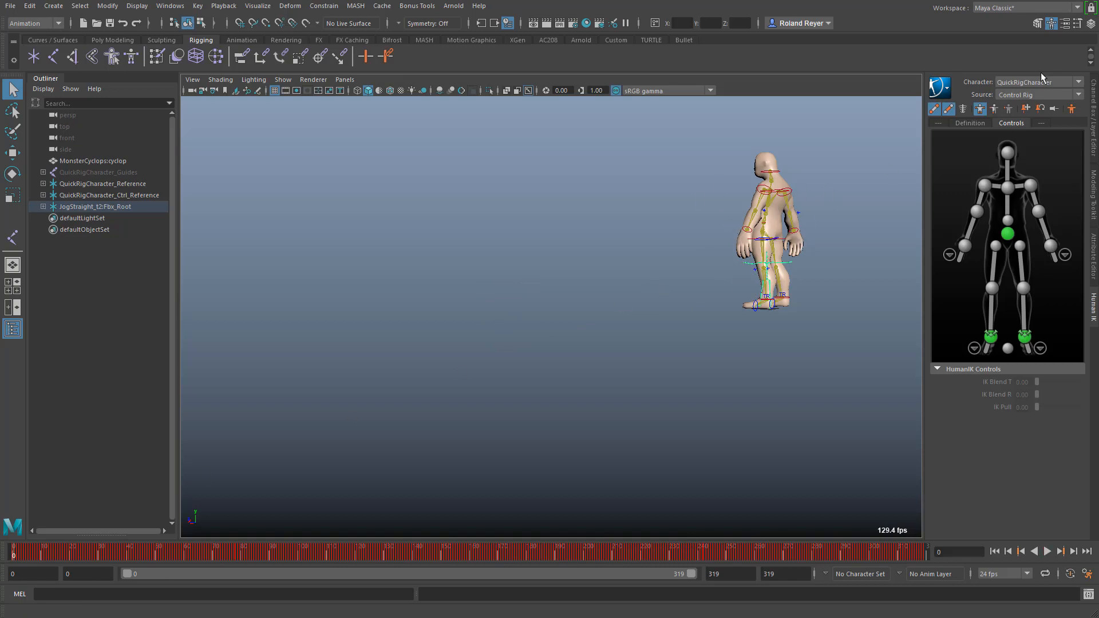
# Step: Check the HumanIK sources available for the cyclops and examine the jog skeleton's leg joints up close
pyautogui.click(1046, 94)
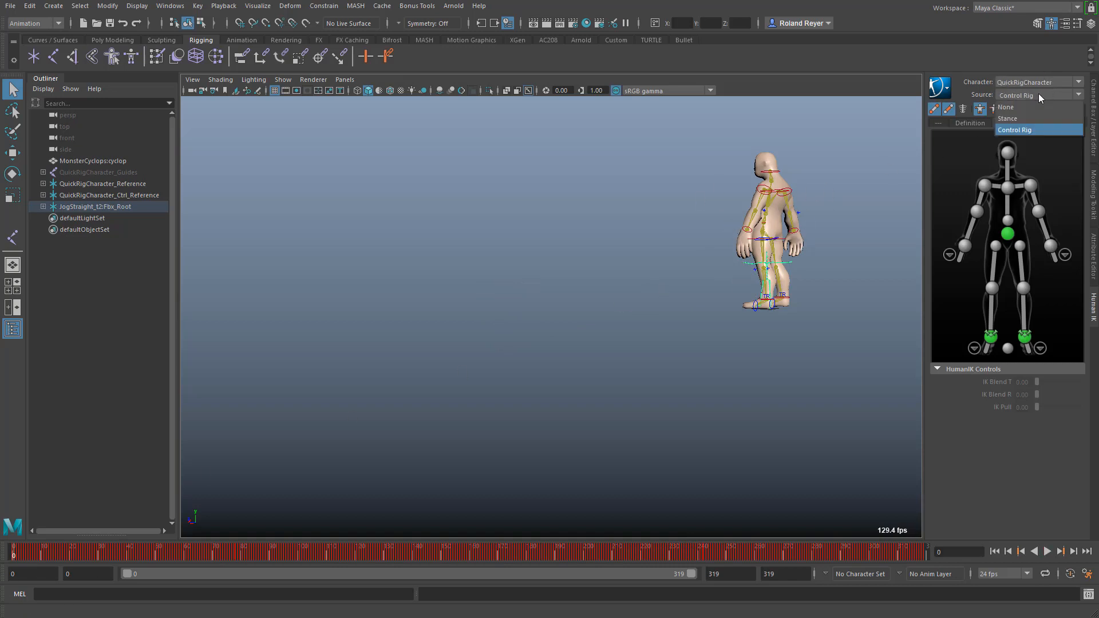
pyautogui.click(1025, 128)
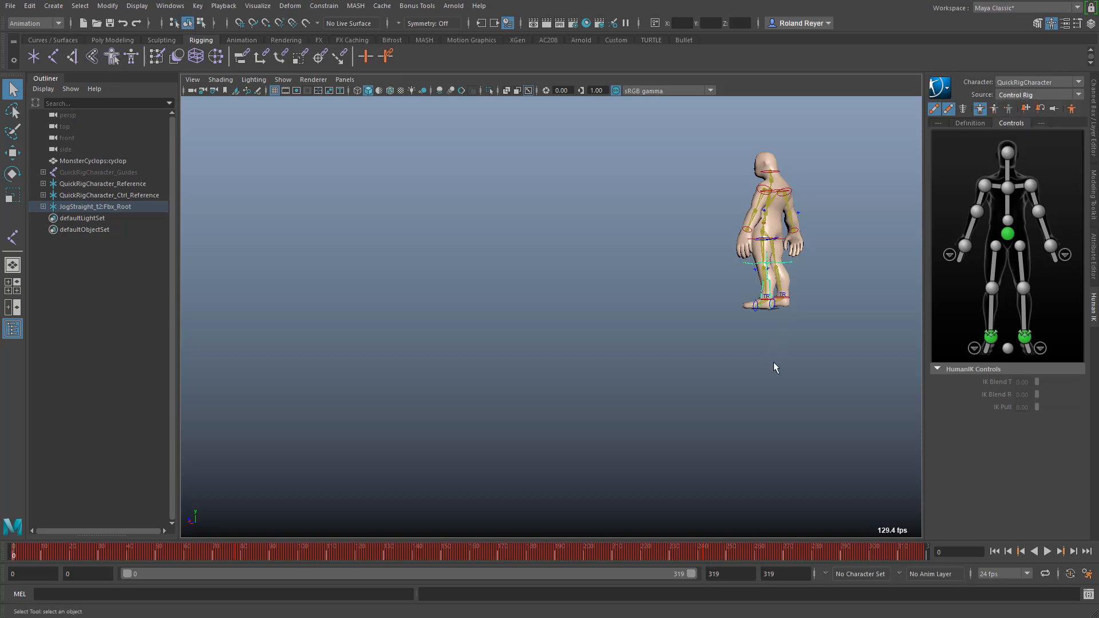
pyautogui.keyDown('alt'); pyautogui.moveTo(773, 366); pyautogui.dragTo(825, 389); pyautogui.keyUp('alt')
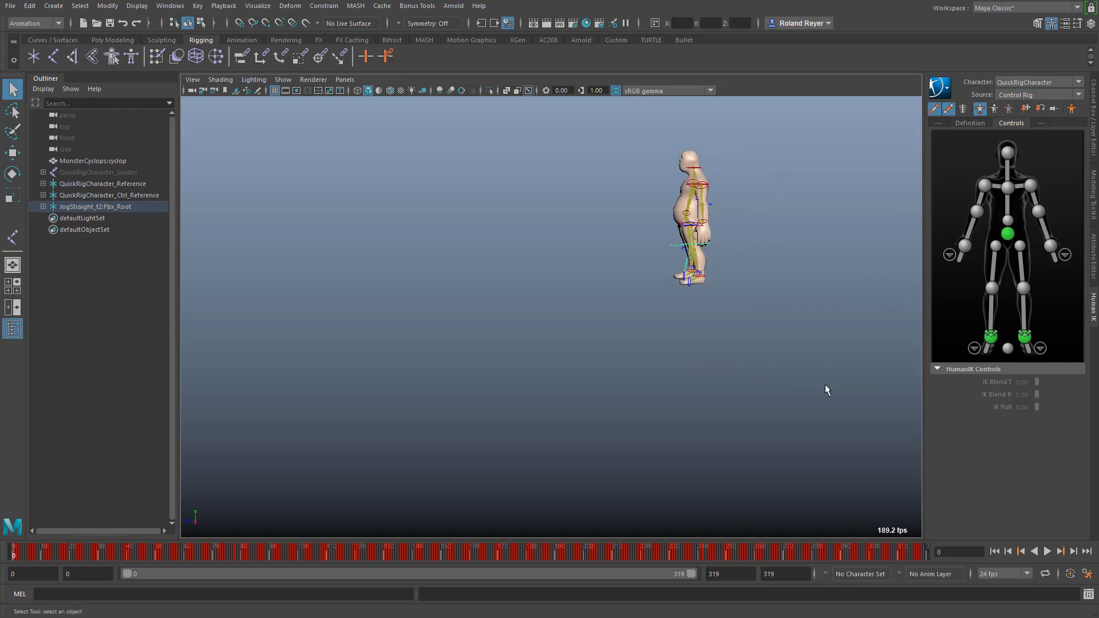
pyautogui.scroll(10, 644, 368)
pyautogui.moveTo(644, 369)
pyautogui.keyDown('alt'); pyautogui.mouseDown()
pyautogui.moveTo(694, 368)
pyautogui.moveTo(652, 361)
pyautogui.mouseUp(); pyautogui.keyUp('alt')
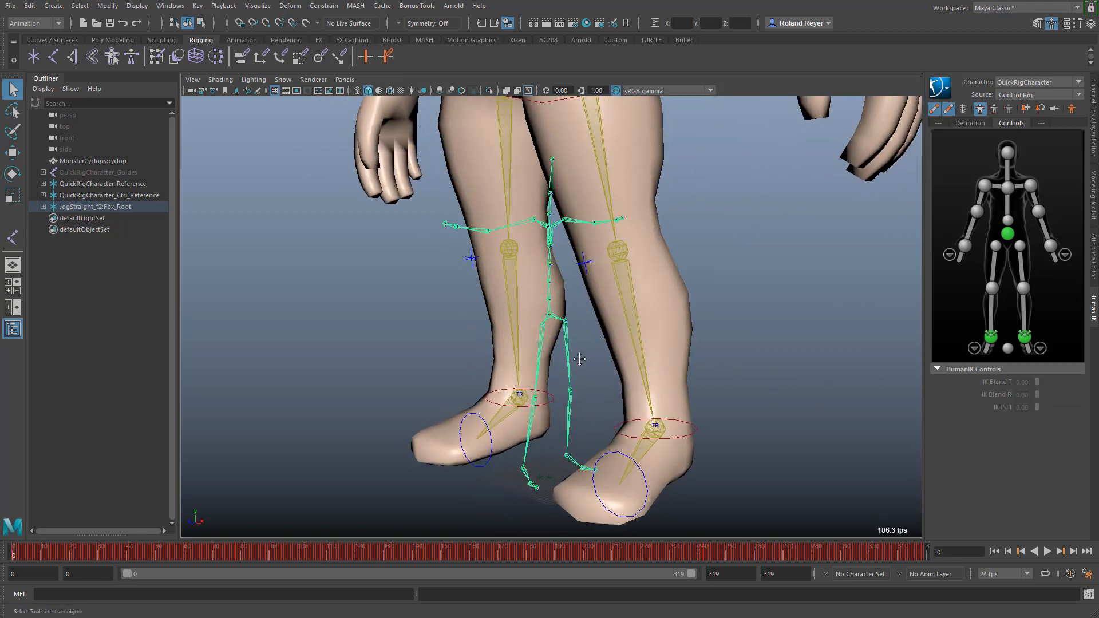
pyautogui.keyDown('alt'); pyautogui.moveTo(579, 359); pyautogui.dragTo(595, 361); pyautogui.keyUp('alt')
pyautogui.click(593, 354)
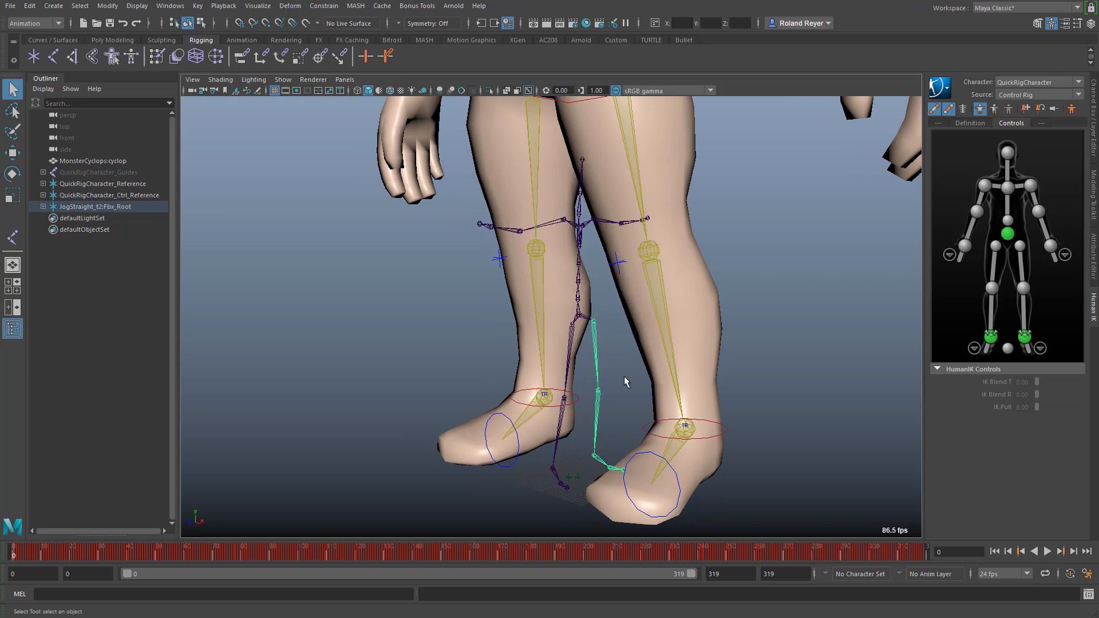
pyautogui.click(569, 348)
pyautogui.click(597, 432)
pyautogui.keyDown('alt'); pyautogui.moveTo(656, 411); pyautogui.dragTo(651, 409); pyautogui.keyUp('alt')
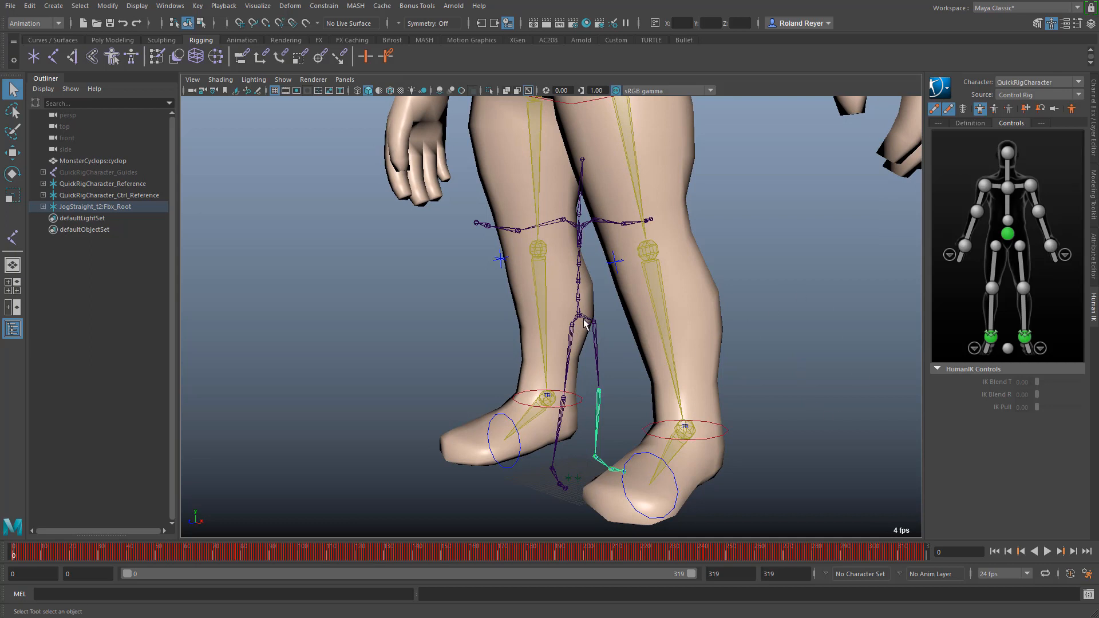
# Step: Select JogStraight_t2:Fbx_Root and isolate the jog skeleton in the viewport
pyautogui.click(80, 208)
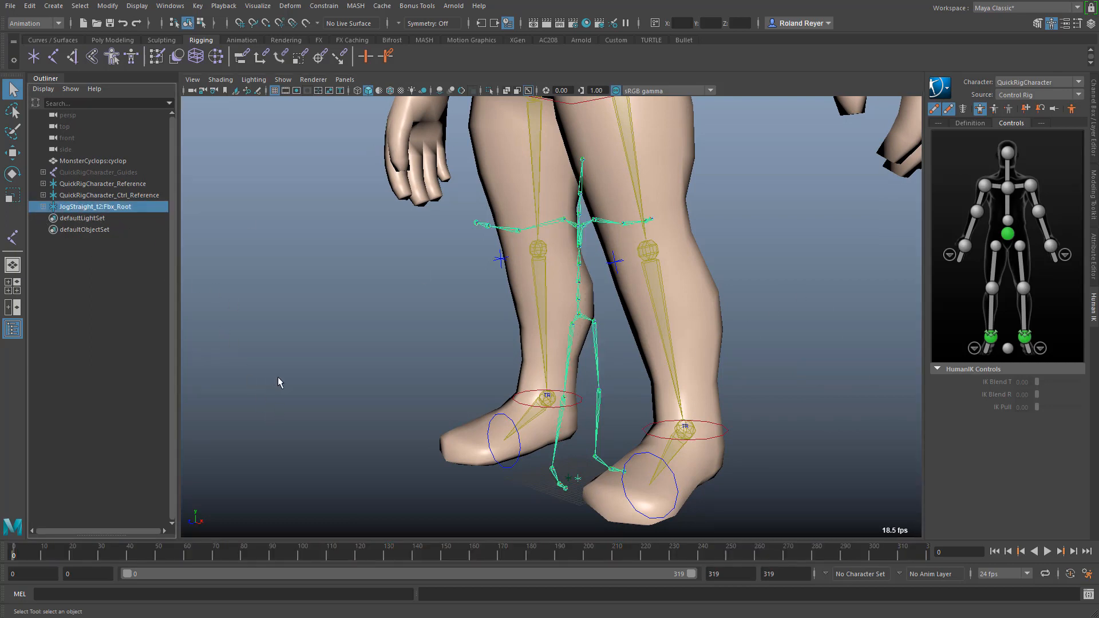
pyautogui.hotkey('ctrl', '1')
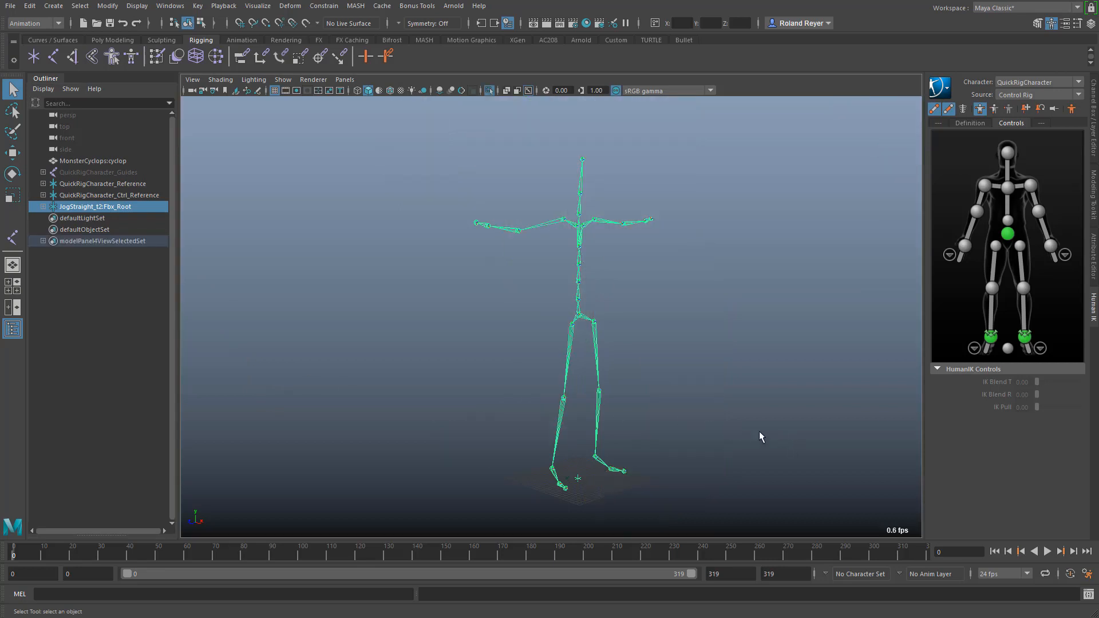
pyautogui.keyDown('alt'); pyautogui.moveTo(740, 424); pyautogui.dragTo(636, 384); pyautogui.keyUp('alt')
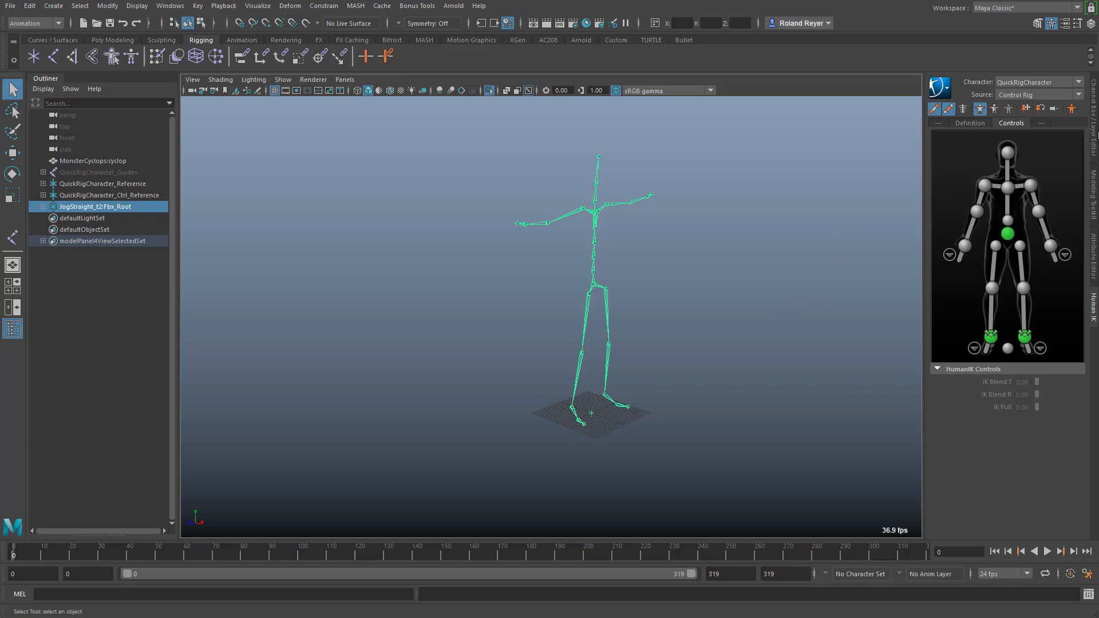
# Step: Set the jog skeleton root's Rotate Y to -90 and fine-tune it to about -93.126 with the Rotate tool
pyautogui.click(1095, 136)
pyautogui.click(1070, 148)
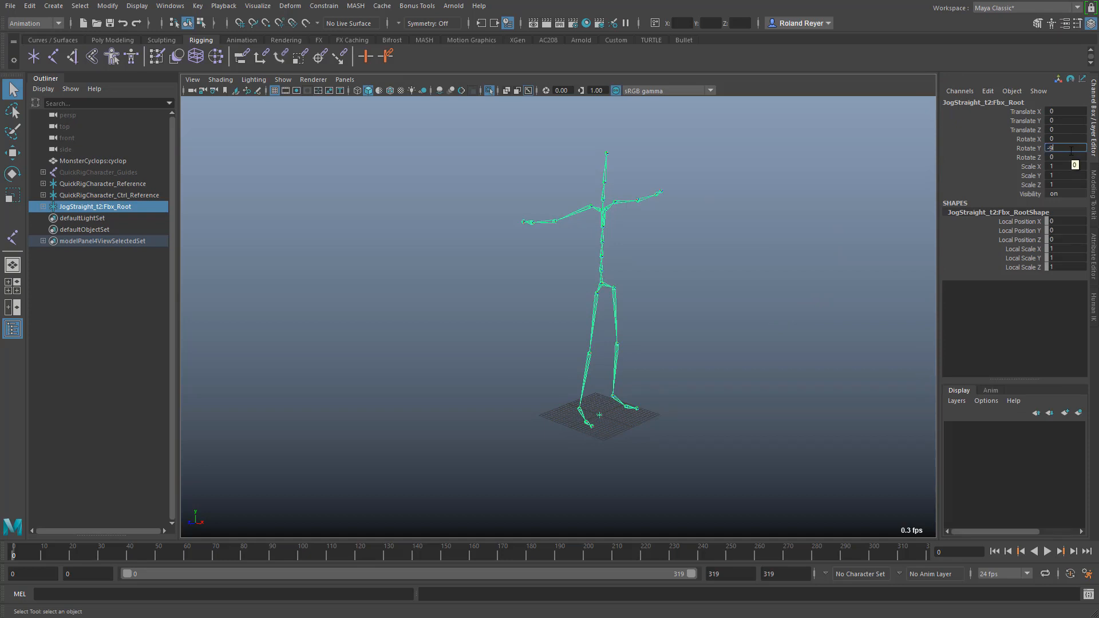
pyautogui.press('Return')
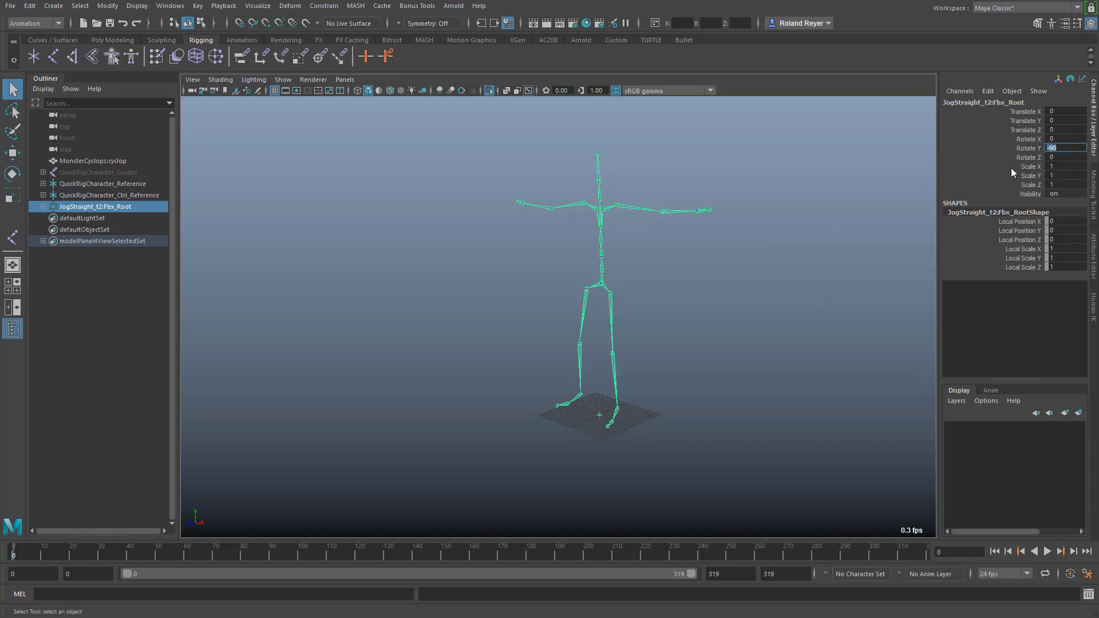
pyautogui.keyDown('alt'); pyautogui.moveTo(595, 420); pyautogui.dragTo(730, 338); pyautogui.keyUp('alt')
pyautogui.press('e')
pyautogui.press('q')
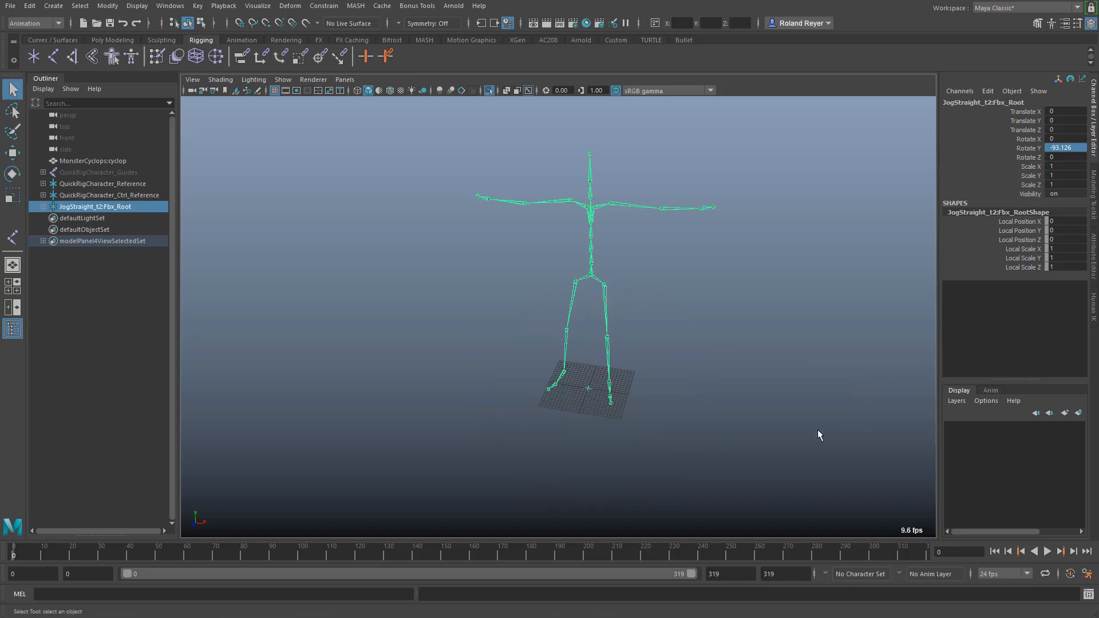
pyautogui.keyDown('alt'); pyautogui.moveTo(737, 419); pyautogui.dragTo(712, 389); pyautogui.keyUp('alt')
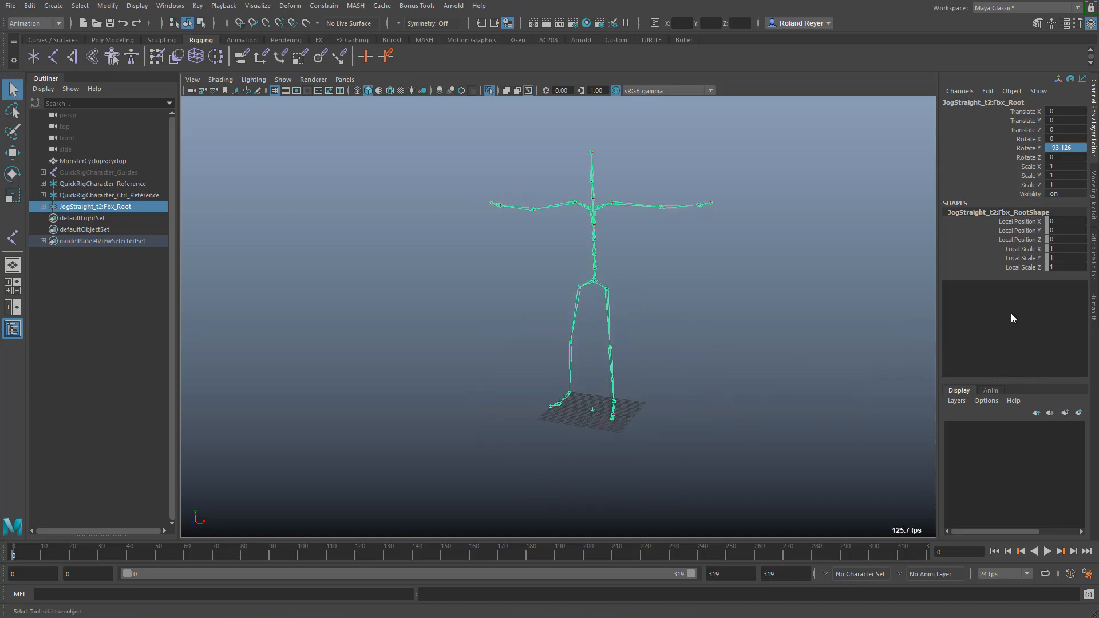
# Step: Set the HumanIK character to None and create a new character definition for the jog skeleton
pyautogui.click(1093, 309)
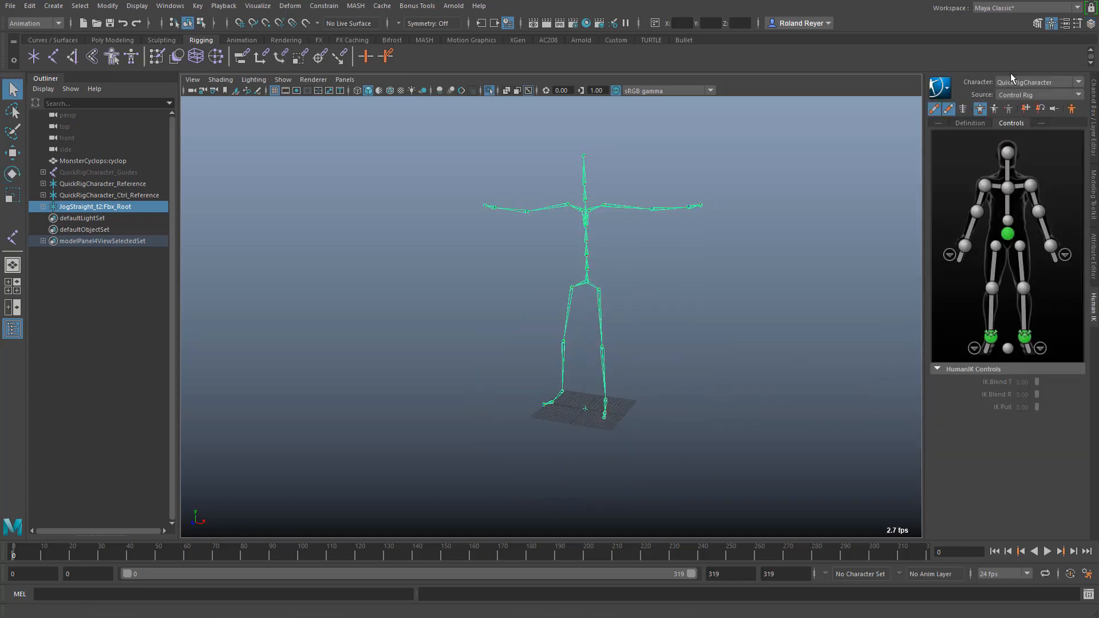
pyautogui.click(1018, 94)
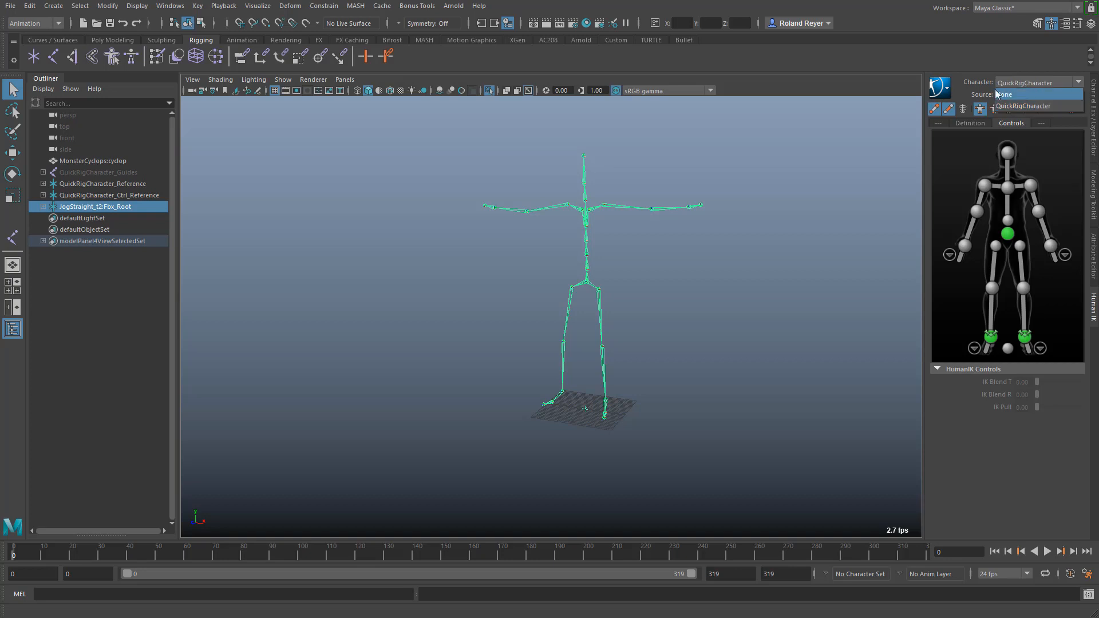
pyautogui.click(1027, 95)
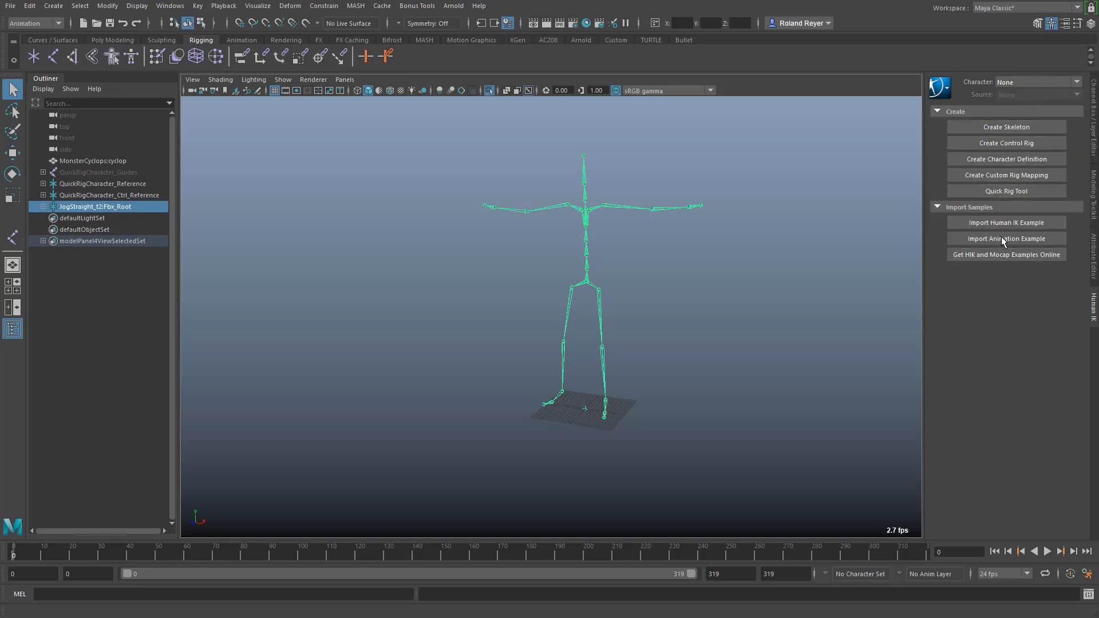
pyautogui.click(991, 158)
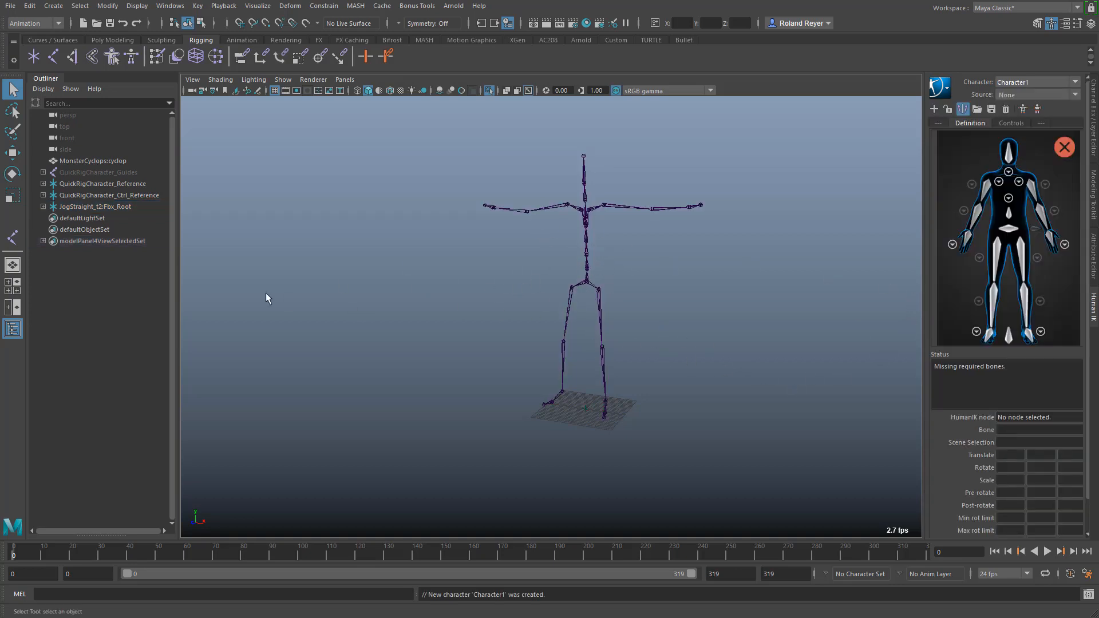
# Step: Assign JogStraight_t2:Fbx_Root to the Reference node of the new HumanIK character definition
pyautogui.click(109, 206)
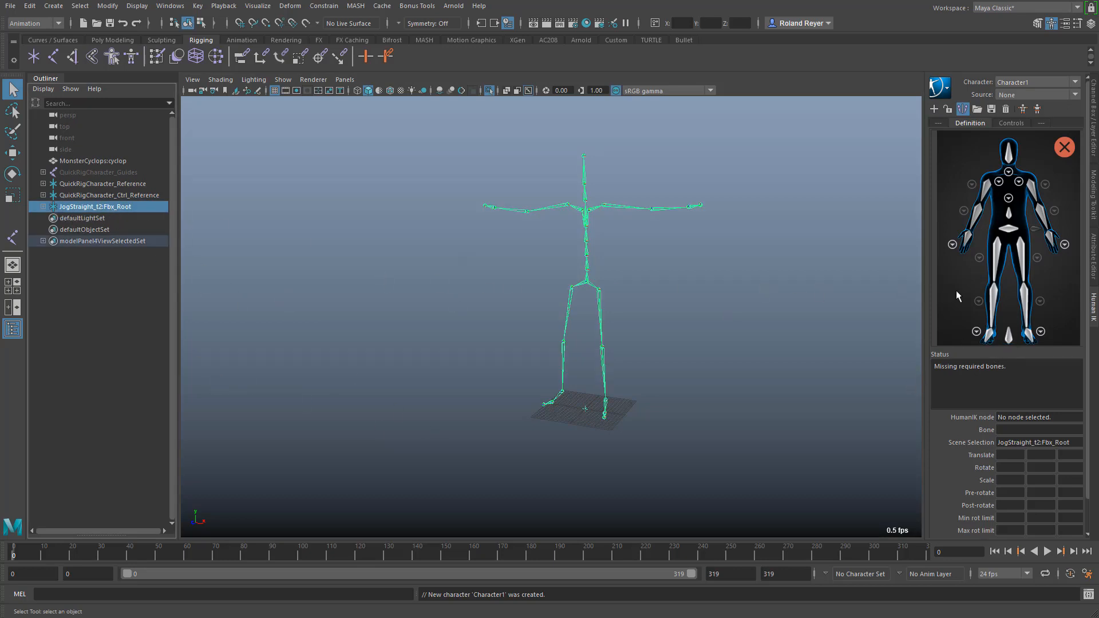
pyautogui.rightClick(1010, 336)
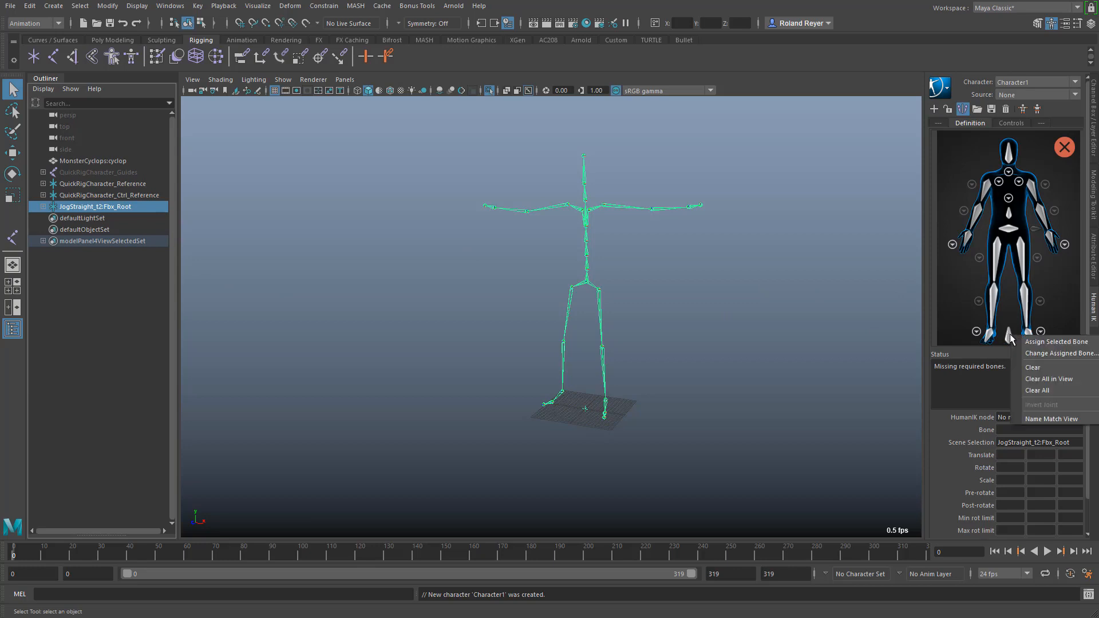
pyautogui.click(1053, 343)
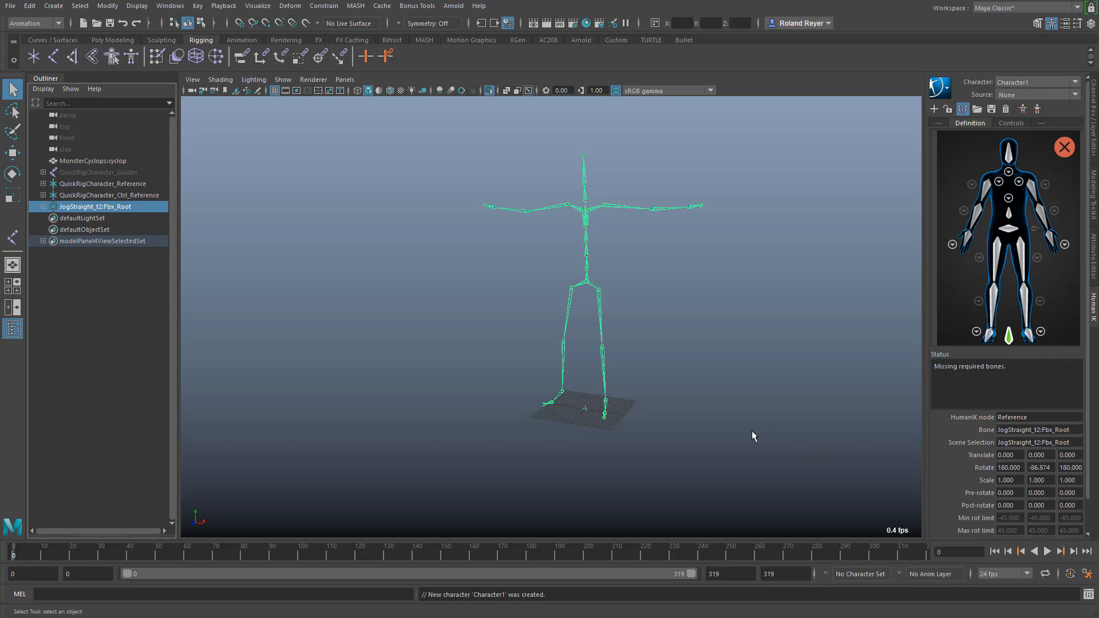
pyautogui.keyDown('alt'); pyautogui.moveTo(632, 371); pyautogui.dragTo(812, 373, button='middle'); pyautogui.keyUp('alt')
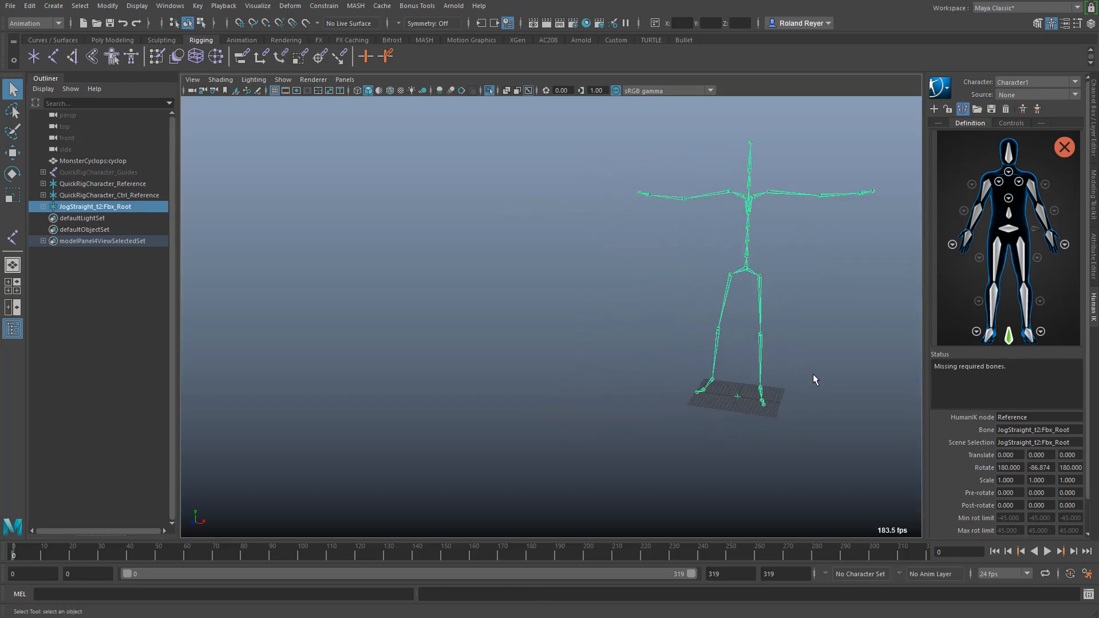
pyautogui.keyDown('alt'); pyautogui.moveTo(812, 380); pyautogui.dragTo(846, 374); pyautogui.keyUp('alt')
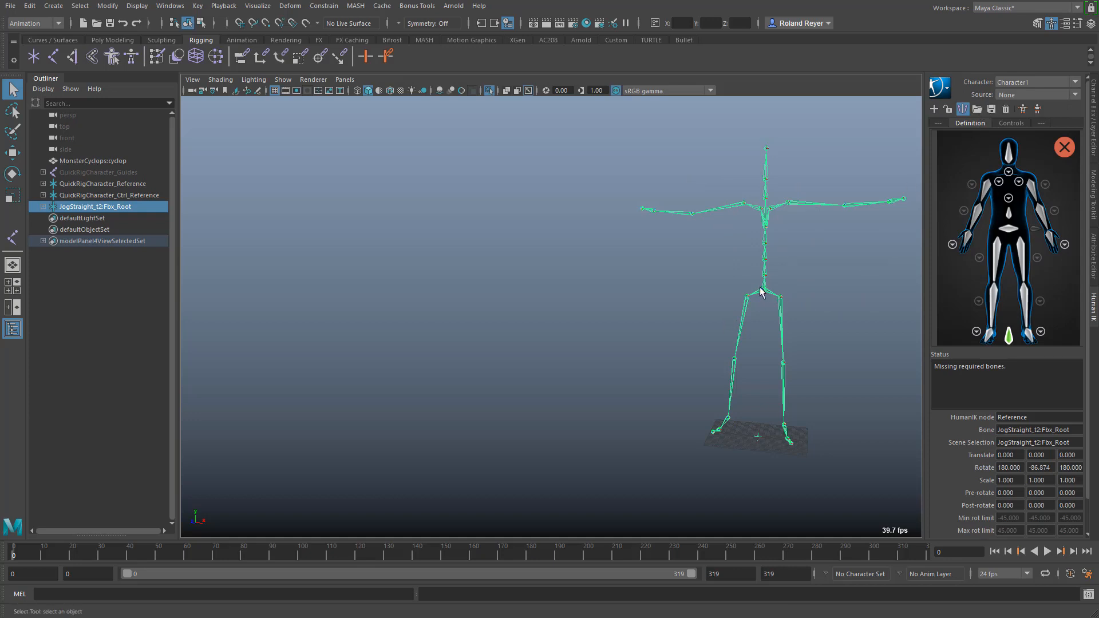
pyautogui.click(977, 109)
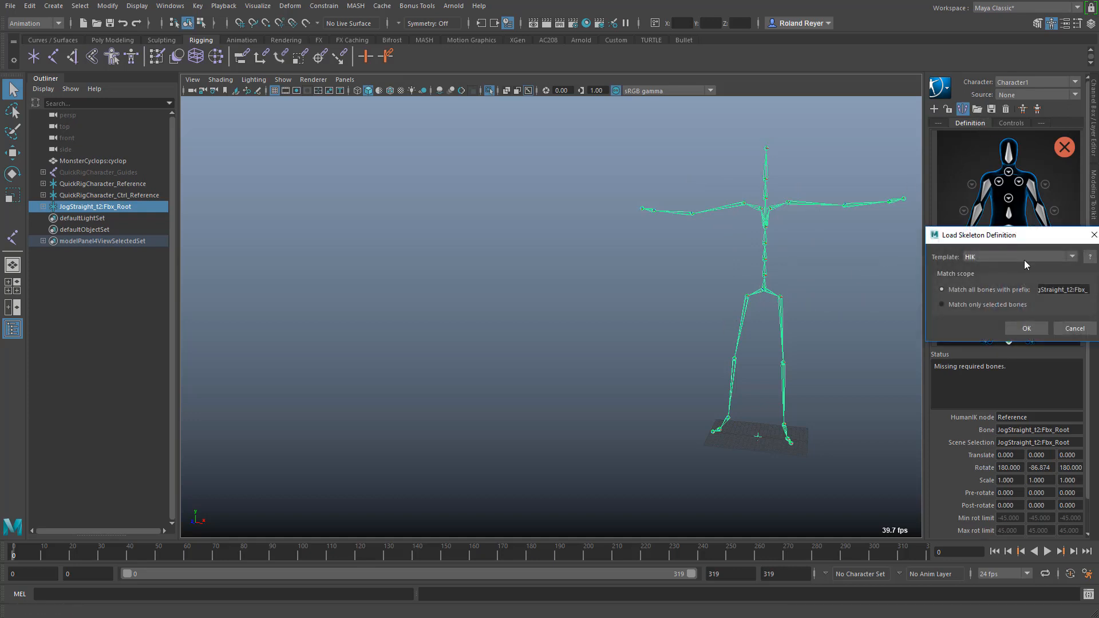
pyautogui.moveTo(1030, 235); pyautogui.dragTo(960, 215)
pyautogui.click(913, 239)
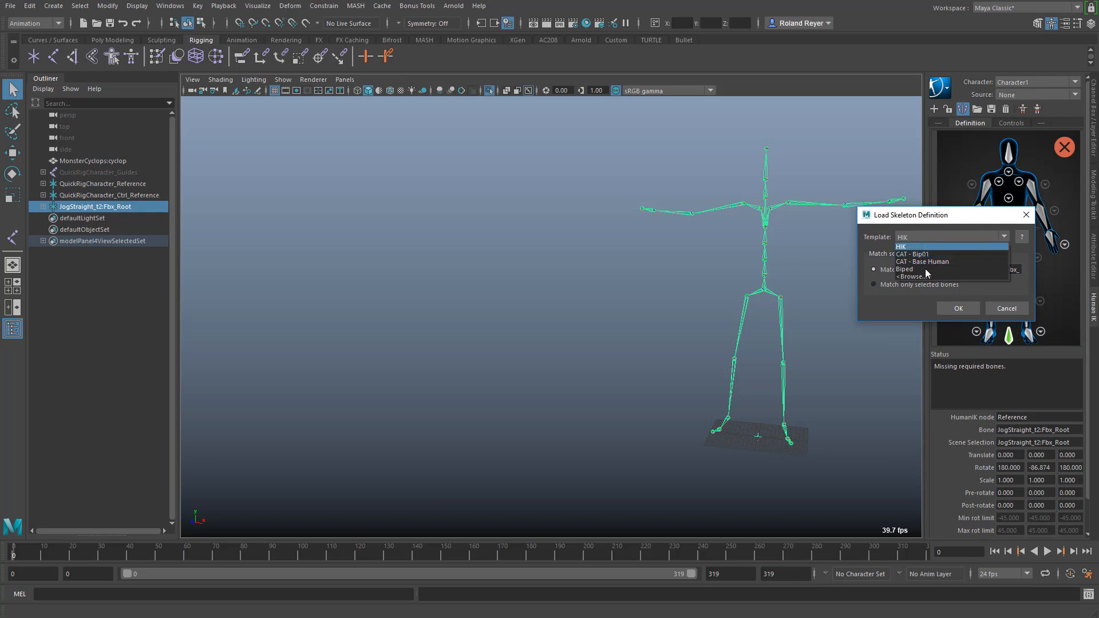
pyautogui.click(912, 219)
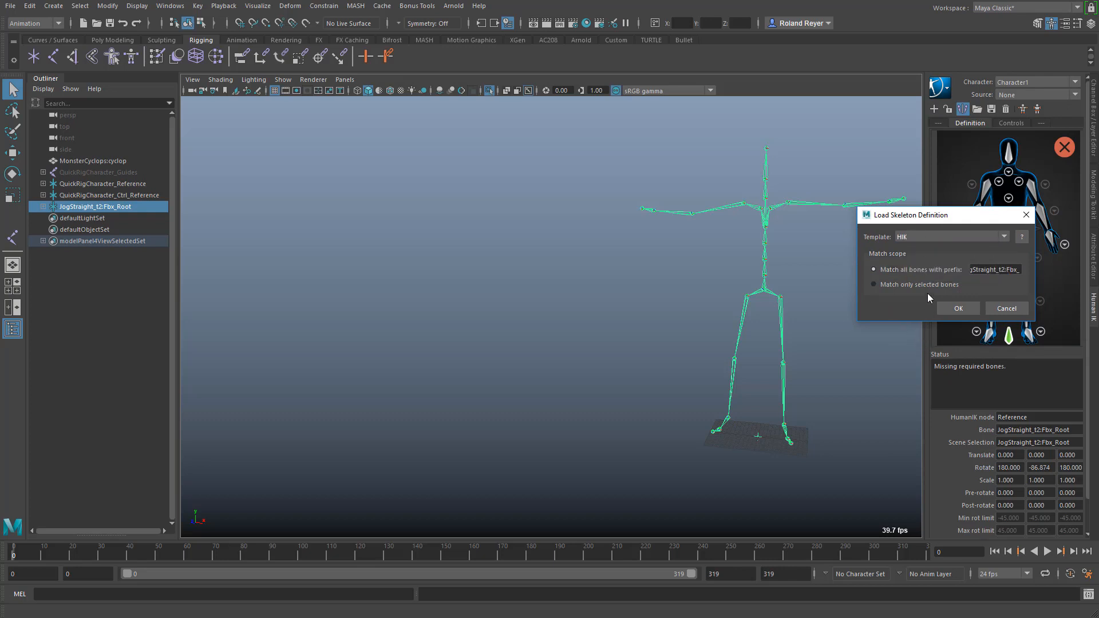
pyautogui.click(1005, 309)
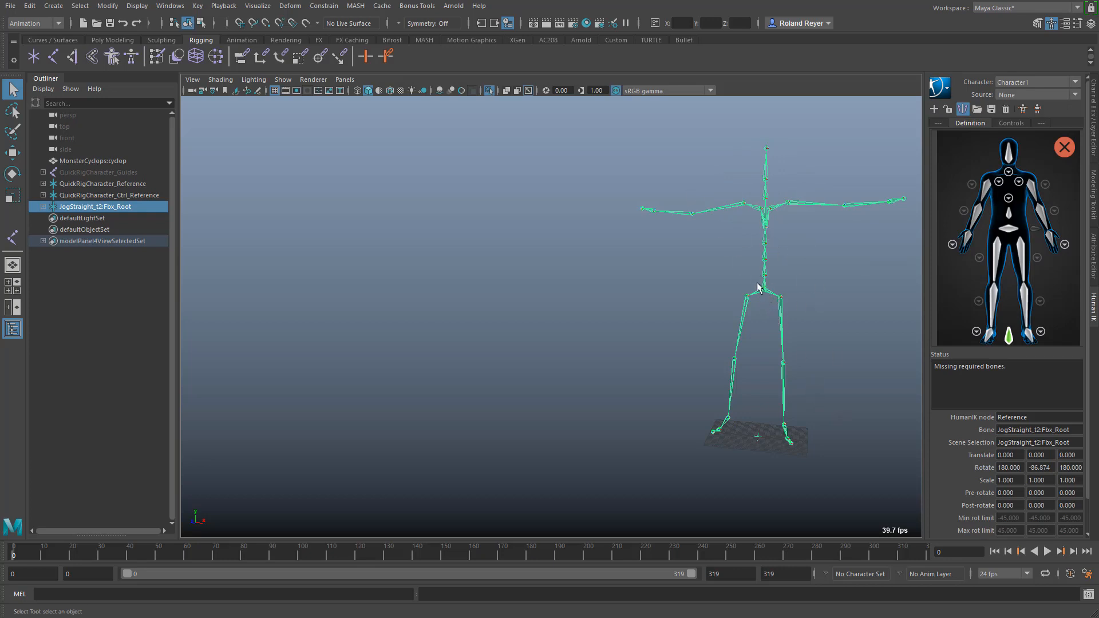
# Step: Assign the jog skeleton's BVH:Hips joint to the Hips node of the character definition
pyautogui.moveTo(756, 286); pyautogui.dragTo(767, 306)
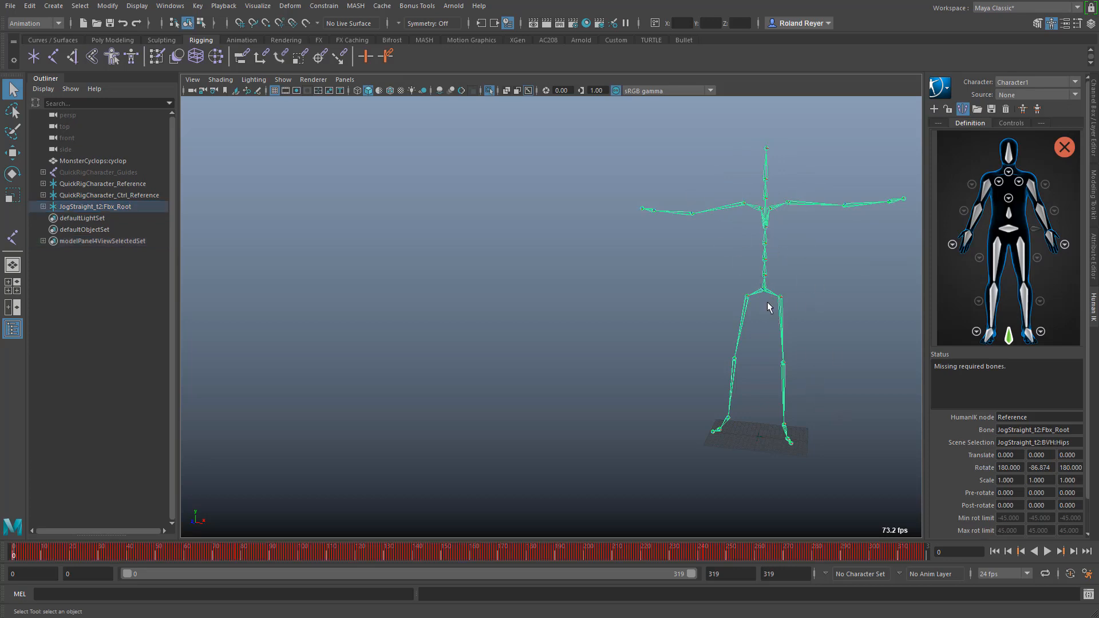
pyautogui.click(1008, 230)
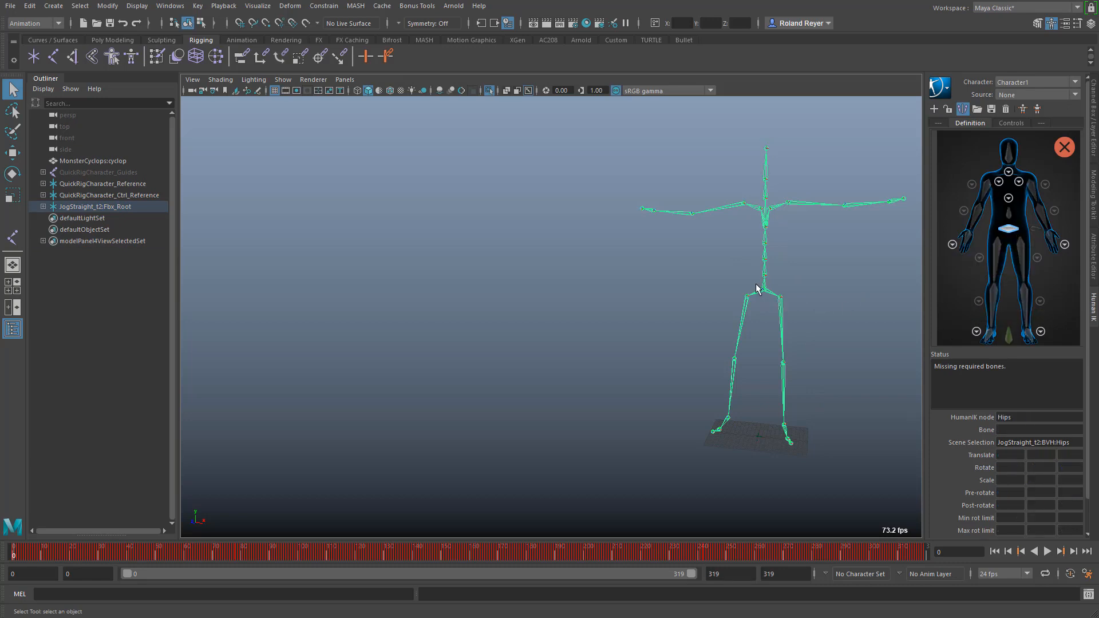
pyautogui.moveTo(756, 286); pyautogui.dragTo(767, 305)
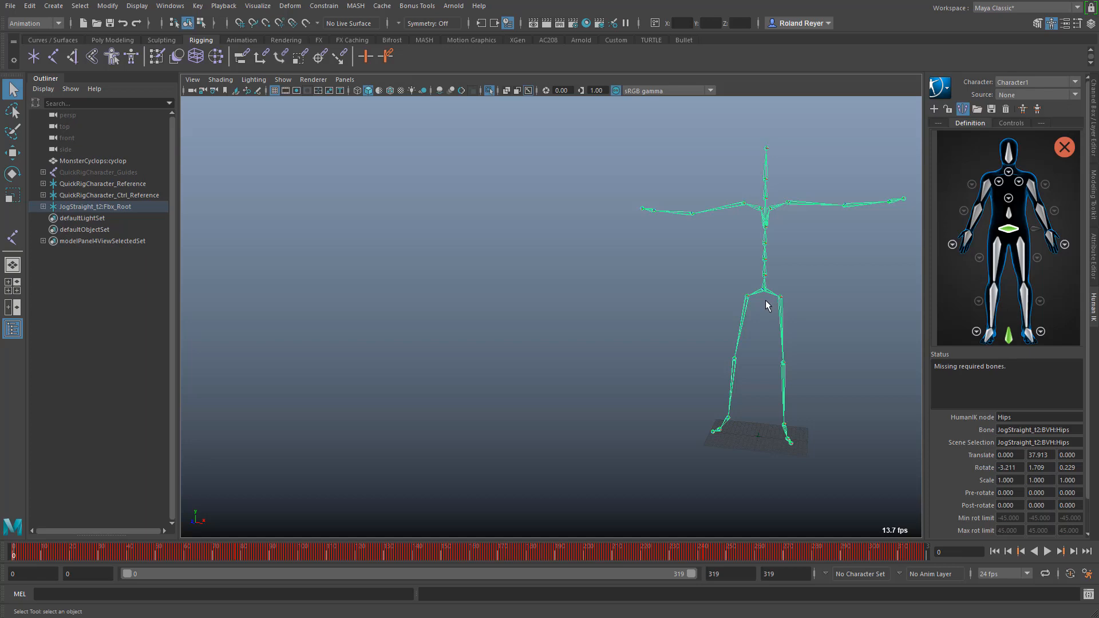
# Step: Assign the jog skeleton's LeftShoulder, LeftElbow and LeftWrist joints to the left arm, forearm and hand nodes of the definition
pyautogui.doubleClick(1029, 188)
pyautogui.moveTo(797, 198); pyautogui.dragTo(800, 220)
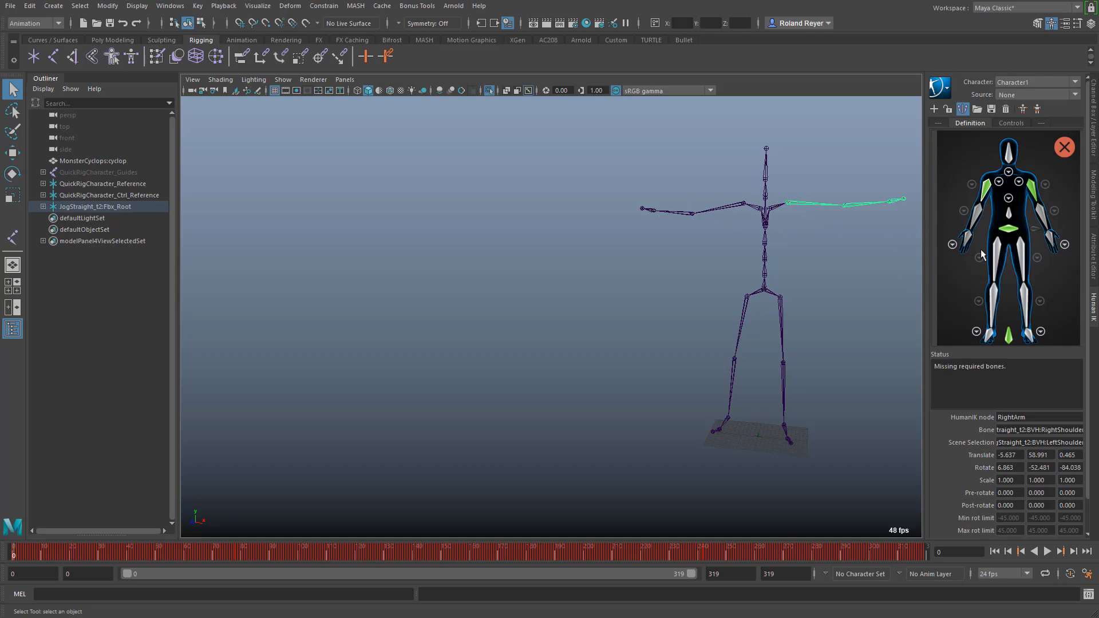
pyautogui.click(1033, 229)
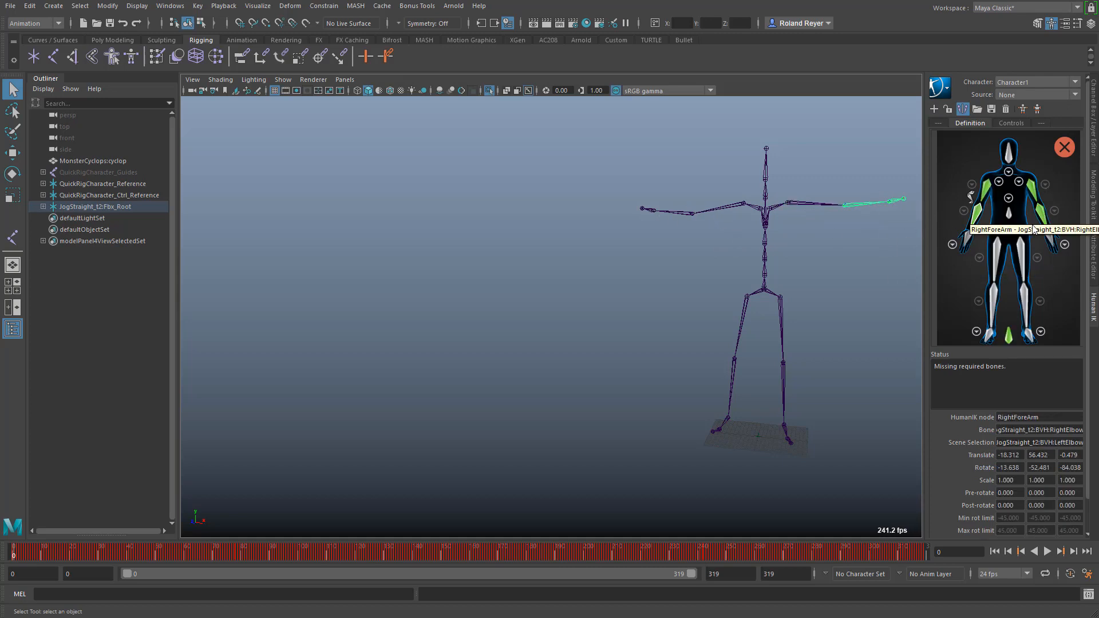
pyautogui.click(1049, 236)
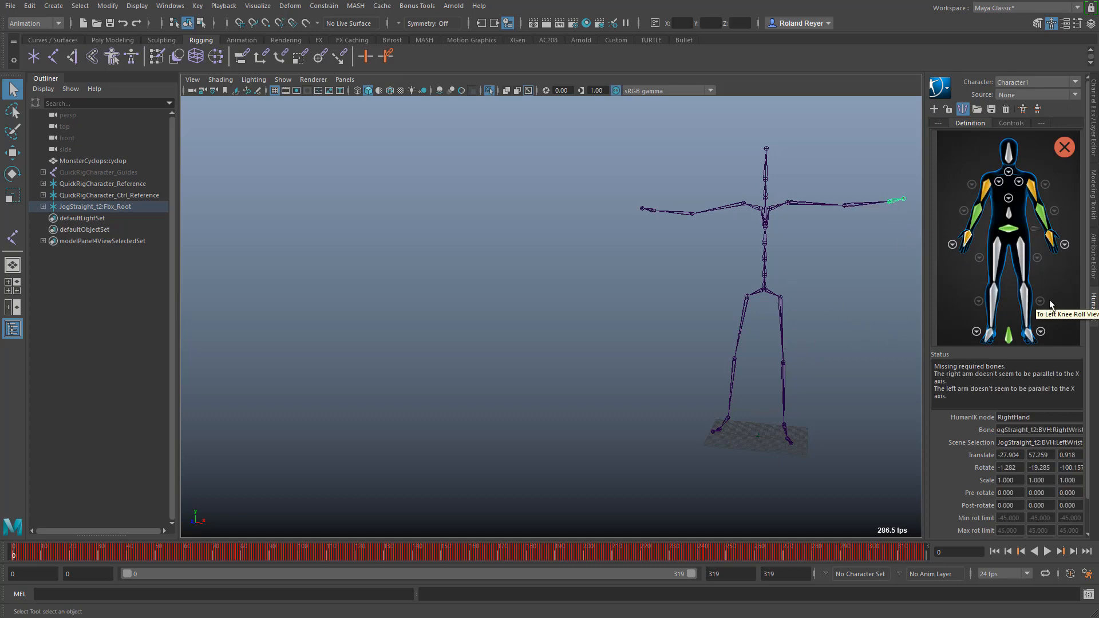
# Step: Assign the jog skeleton's left hip, LeftKnee and LeftAnkle joints to the left upper leg, lower leg and foot nodes
pyautogui.click(1020, 251)
pyautogui.click(991, 309)
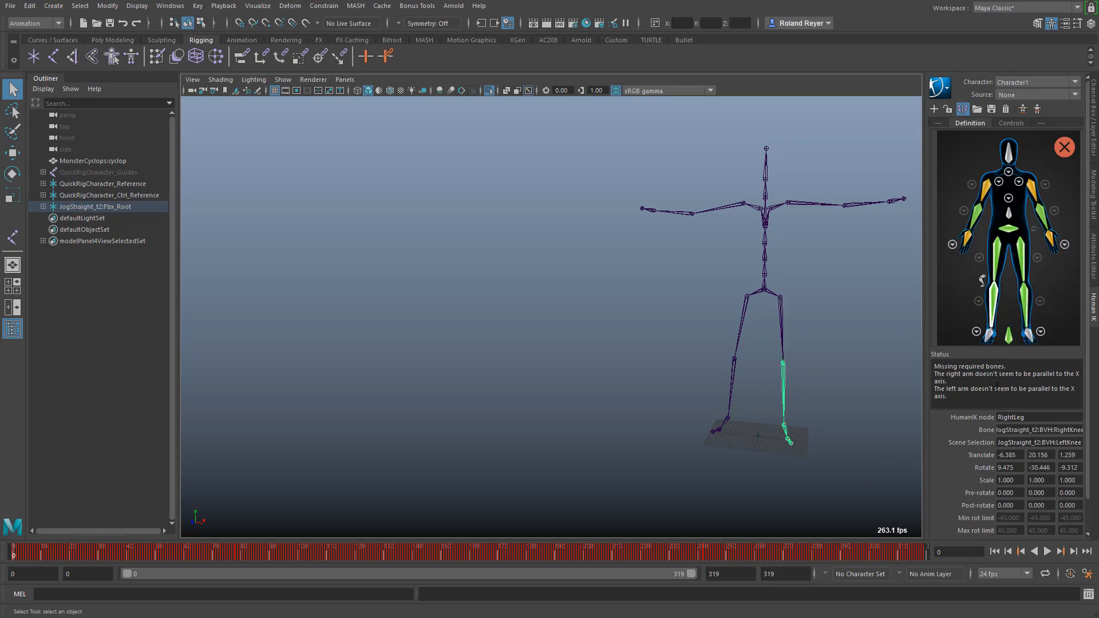
pyautogui.click(1028, 335)
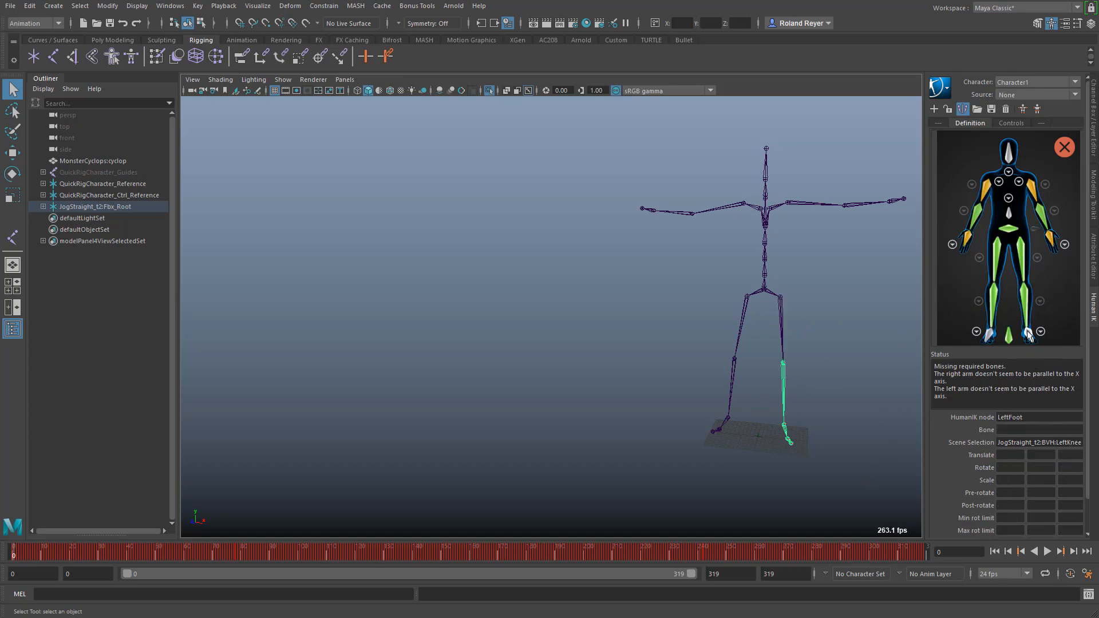
pyautogui.click(789, 440)
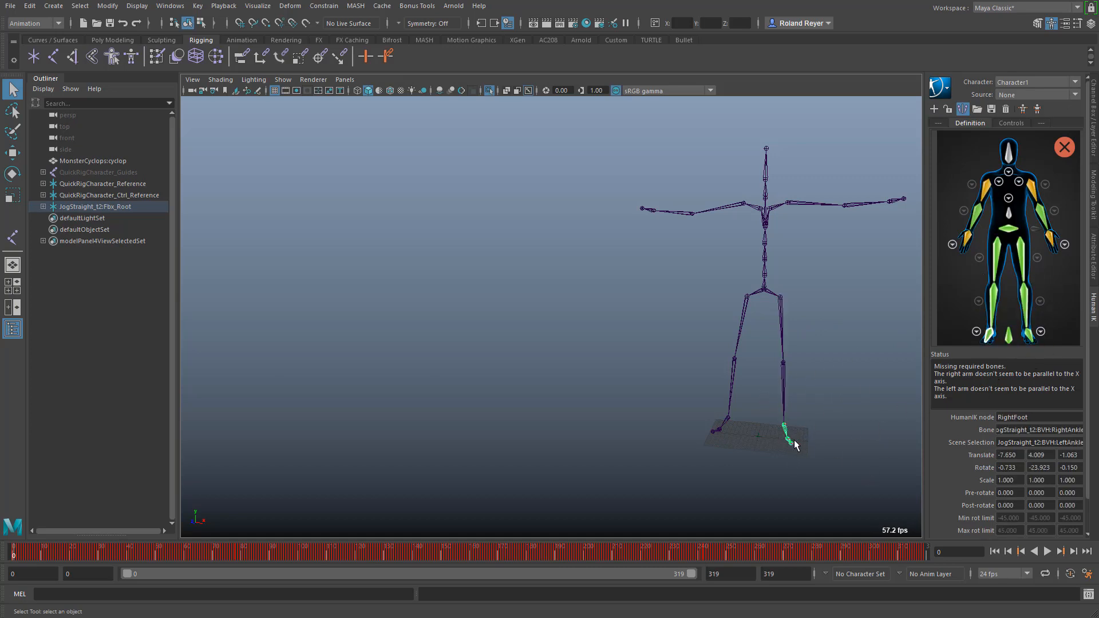
# Step: Assign the jog skeleton's BVH:LeftToe joint to the first index-toe node in the left foot's detail view, and return to the full-body view
pyautogui.keyDown('alt'); pyautogui.moveTo(784, 455); pyautogui.dragTo(815, 462); pyautogui.keyUp('alt')
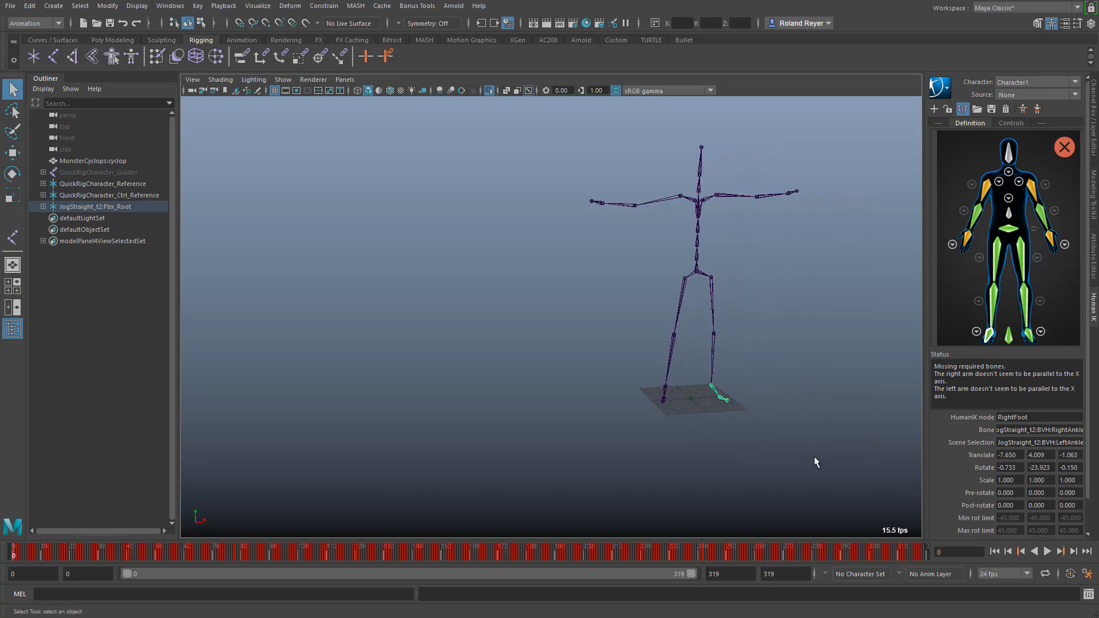
pyautogui.click(1039, 331)
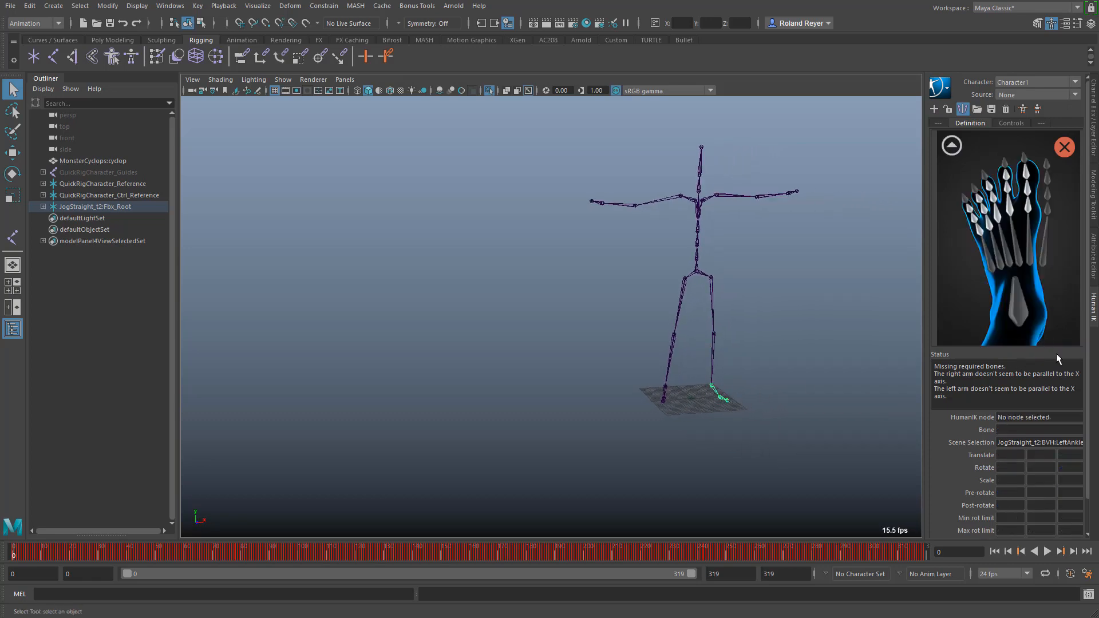
pyautogui.click(1008, 203)
pyautogui.click(722, 401)
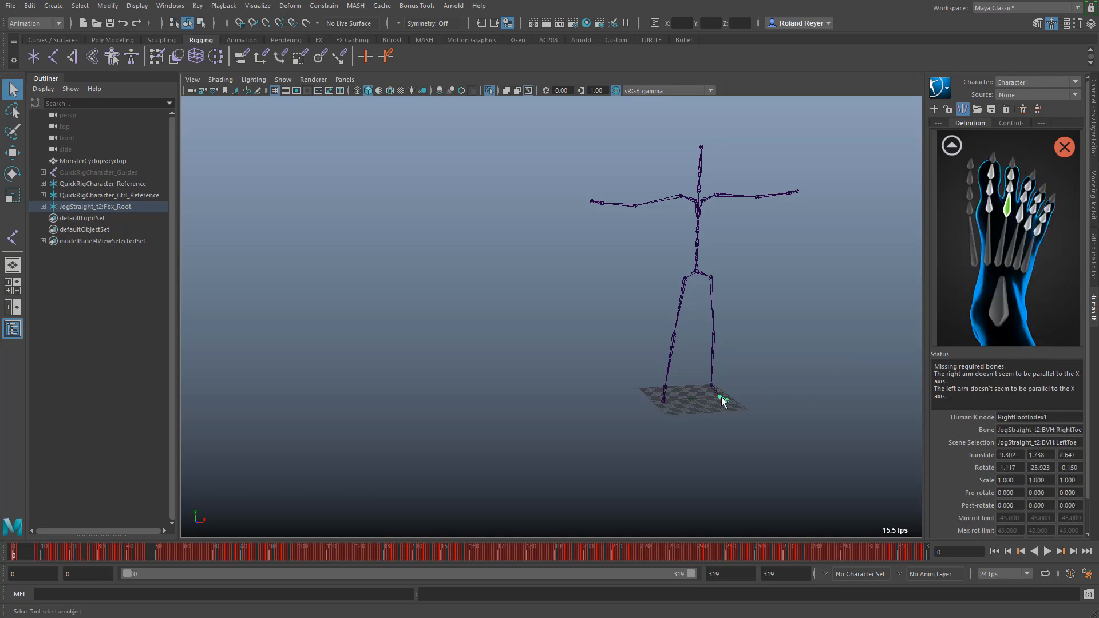
pyautogui.click(950, 150)
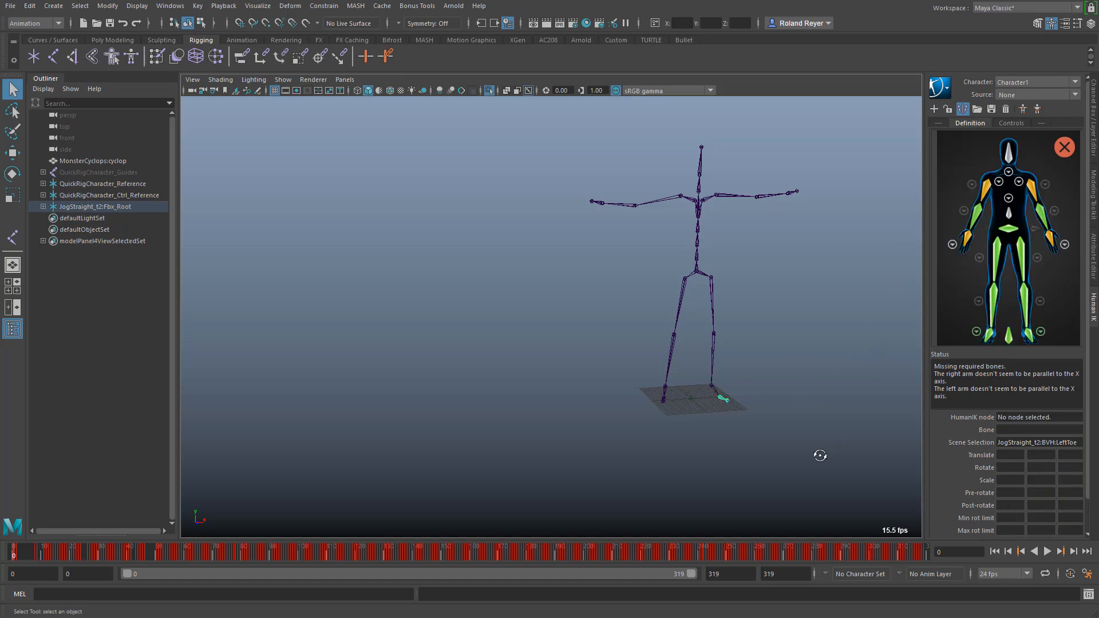
# Step: Assign the jog skeleton's BVH:Chest joint to the Spine node of the character definition
pyautogui.keyDown('alt'); pyautogui.moveTo(819, 454); pyautogui.dragTo(731, 441); pyautogui.keyUp('alt')
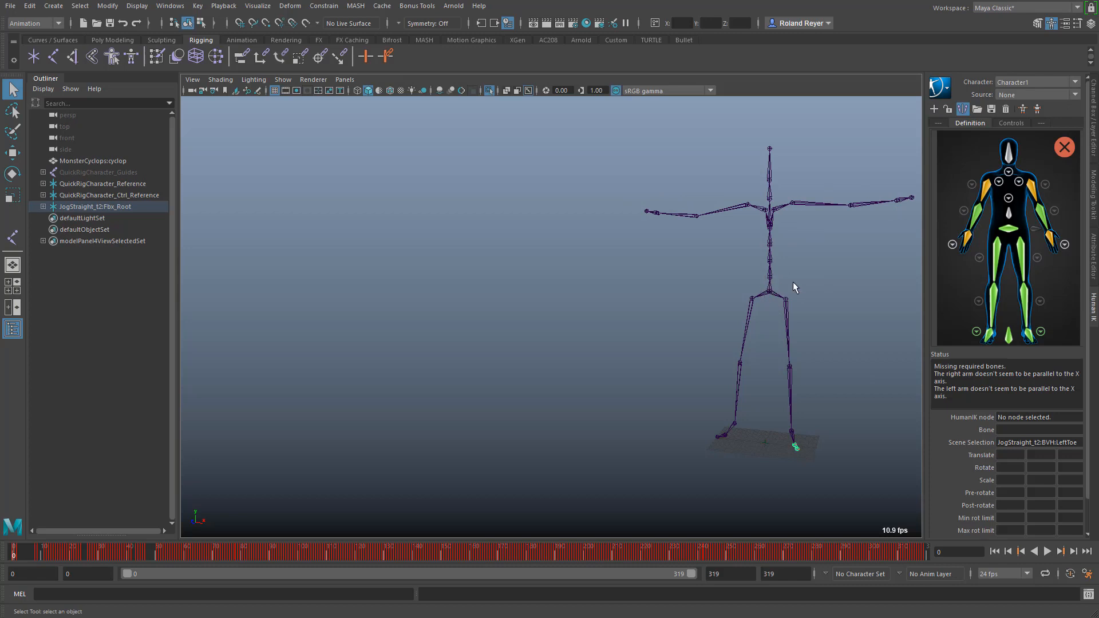
pyautogui.click(1009, 215)
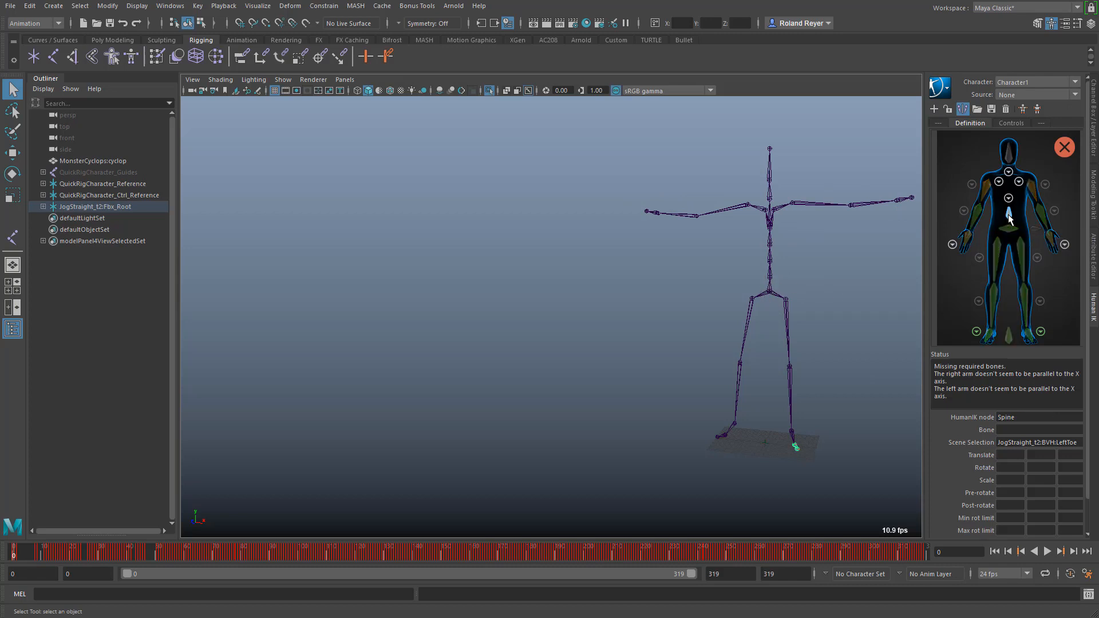
pyautogui.click(770, 283)
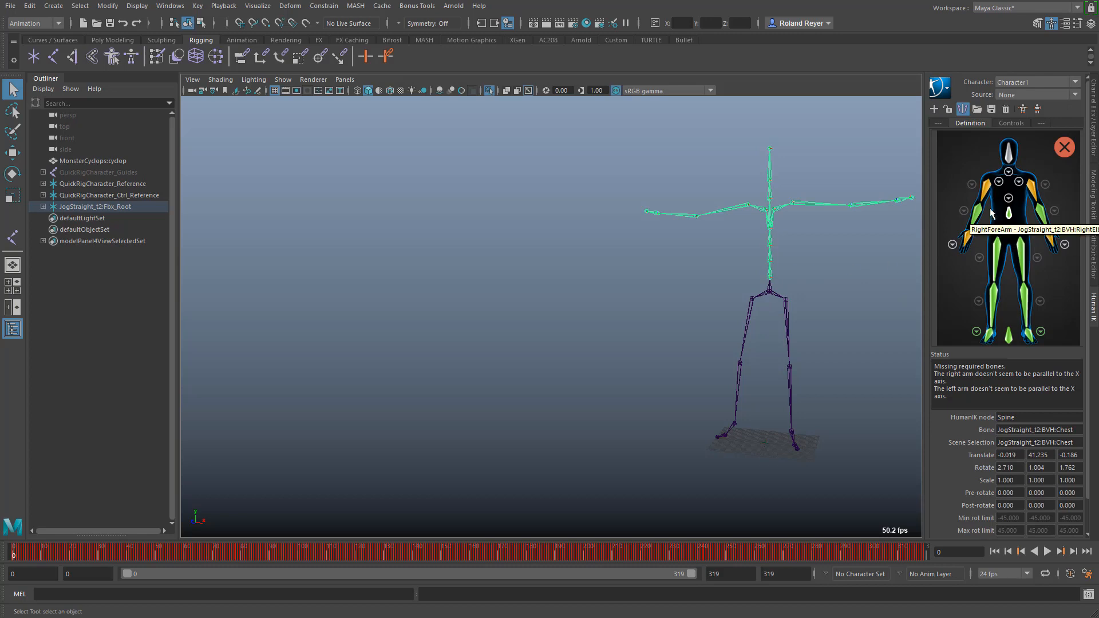
# Step: Assign the three successive spine joints above BVH:Chest, up to BVH:Chest4, to the Spine1, Spine2 and Spine3 nodes
pyautogui.click(1009, 198)
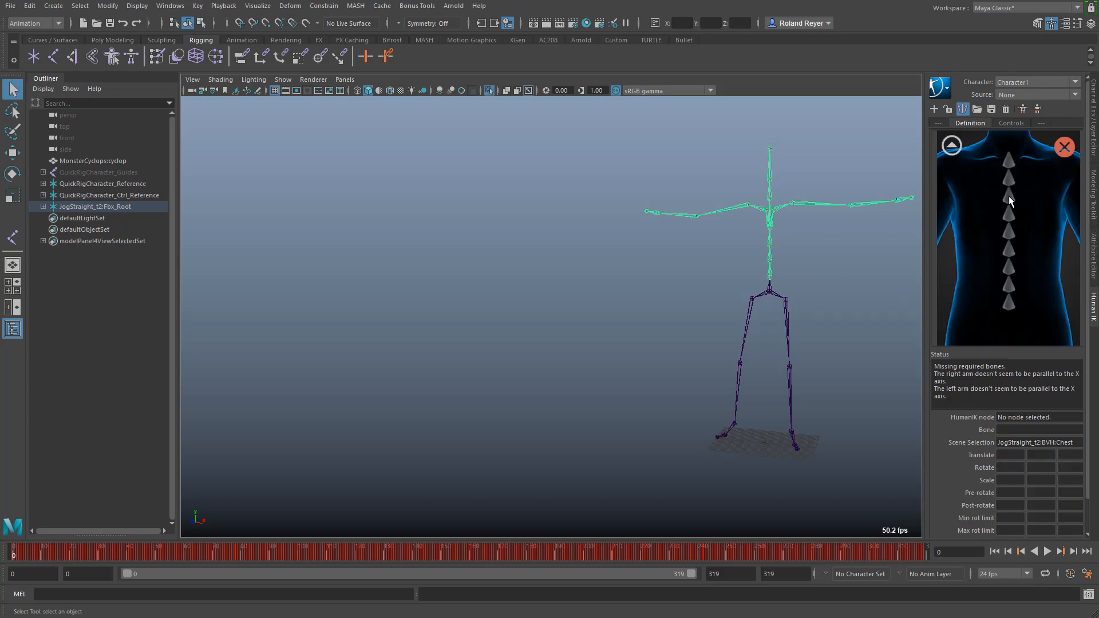
pyautogui.click(1008, 304)
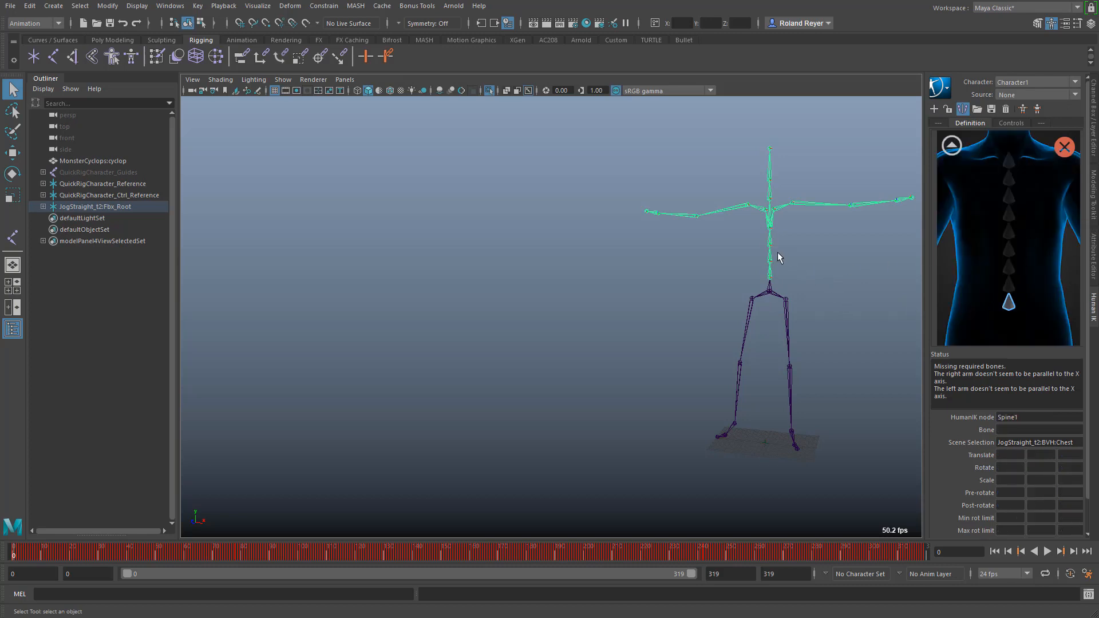
pyautogui.click(770, 262)
pyautogui.click(1008, 284)
pyautogui.click(771, 245)
pyautogui.click(1008, 267)
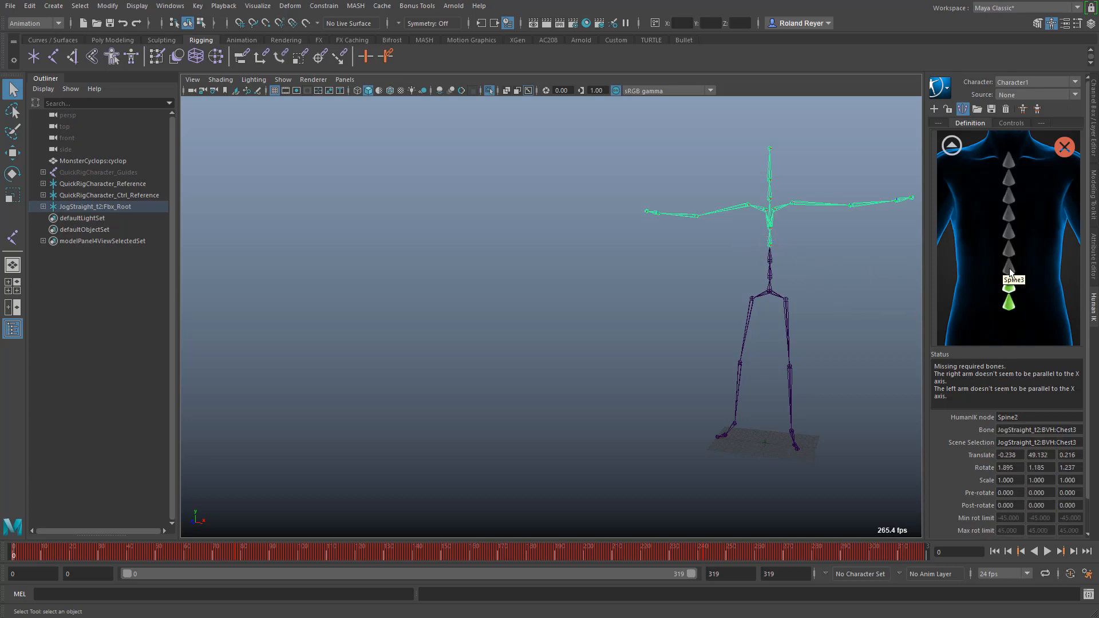
pyautogui.click(766, 230)
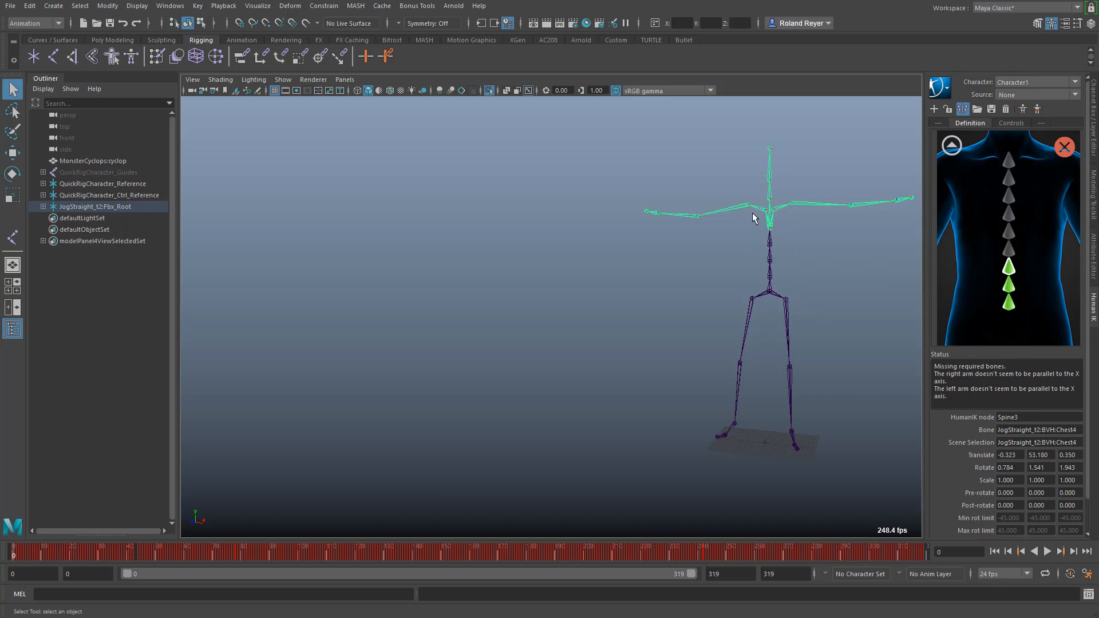
pyautogui.click(951, 146)
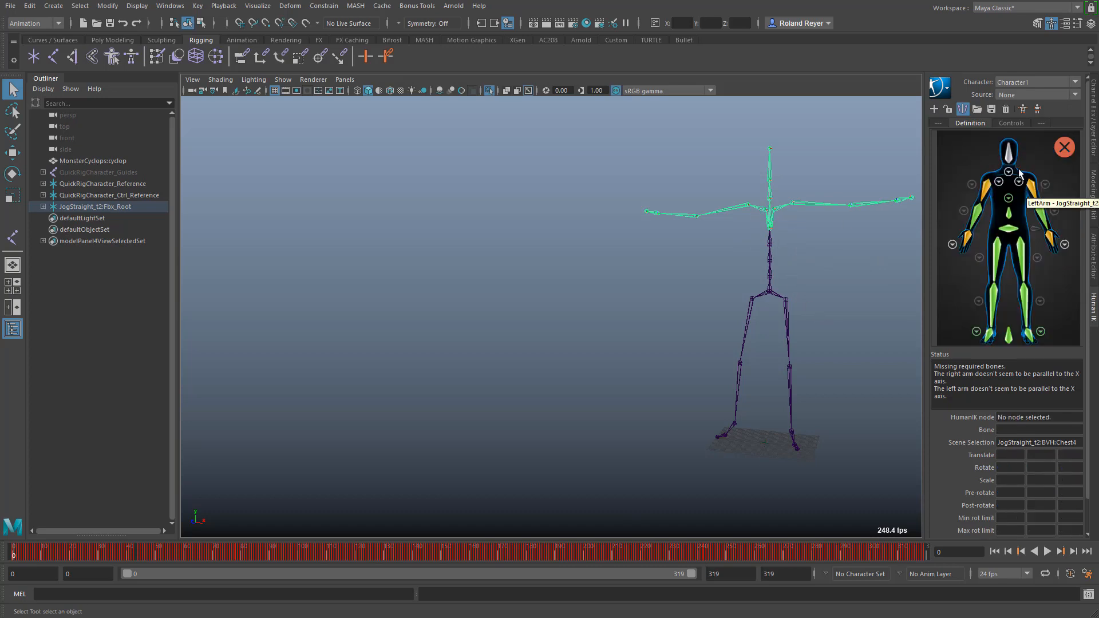
# Step: Assign the jog skeleton's BVH:Head and BVH:Neck joints to the Head and Neck nodes of the definition
pyautogui.click(1009, 161)
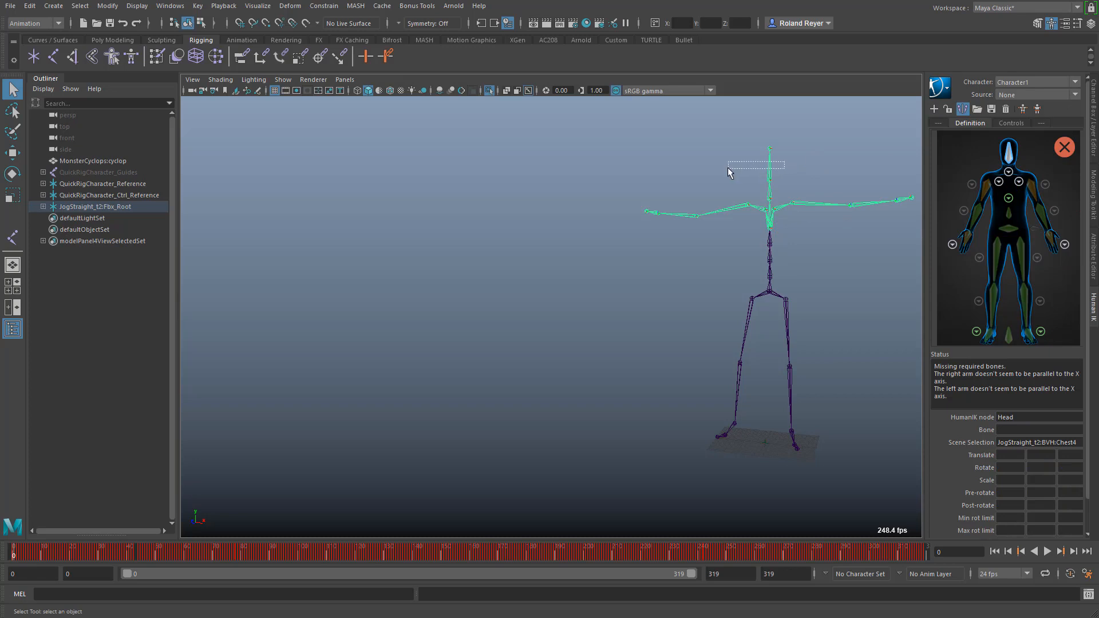
pyautogui.moveTo(727, 167); pyautogui.dragTo(728, 168)
pyautogui.click(1009, 173)
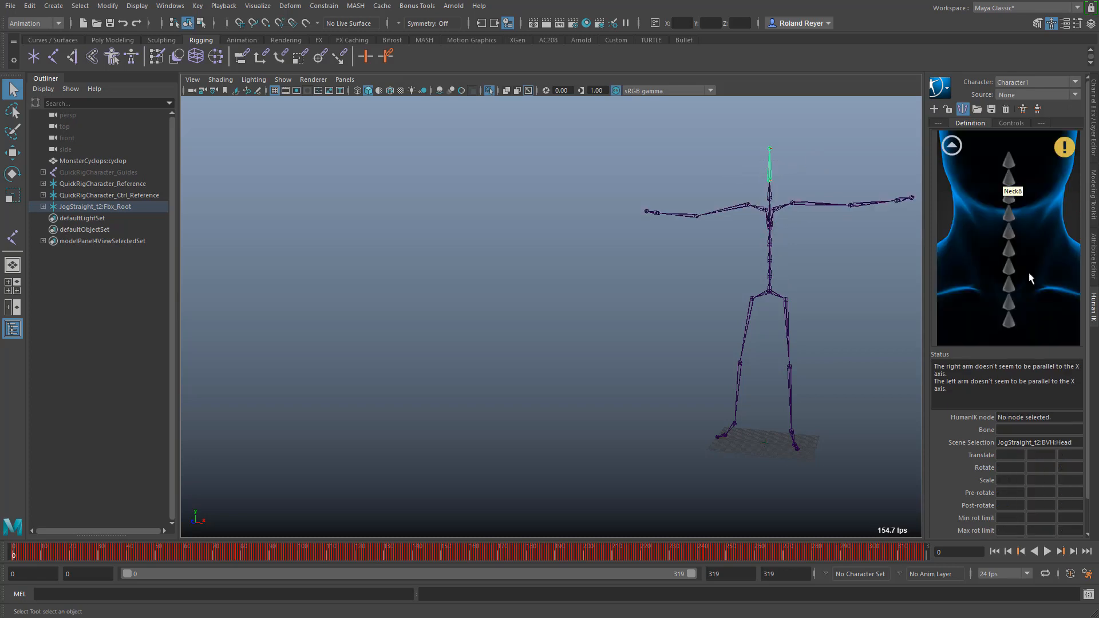
pyautogui.click(1008, 320)
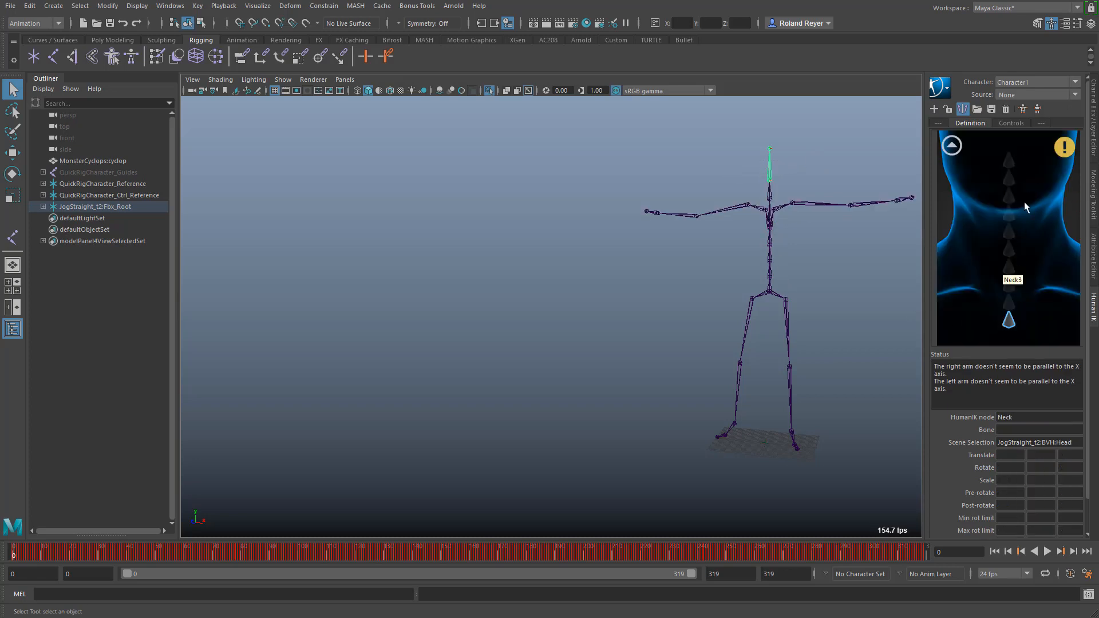
pyautogui.click(769, 199)
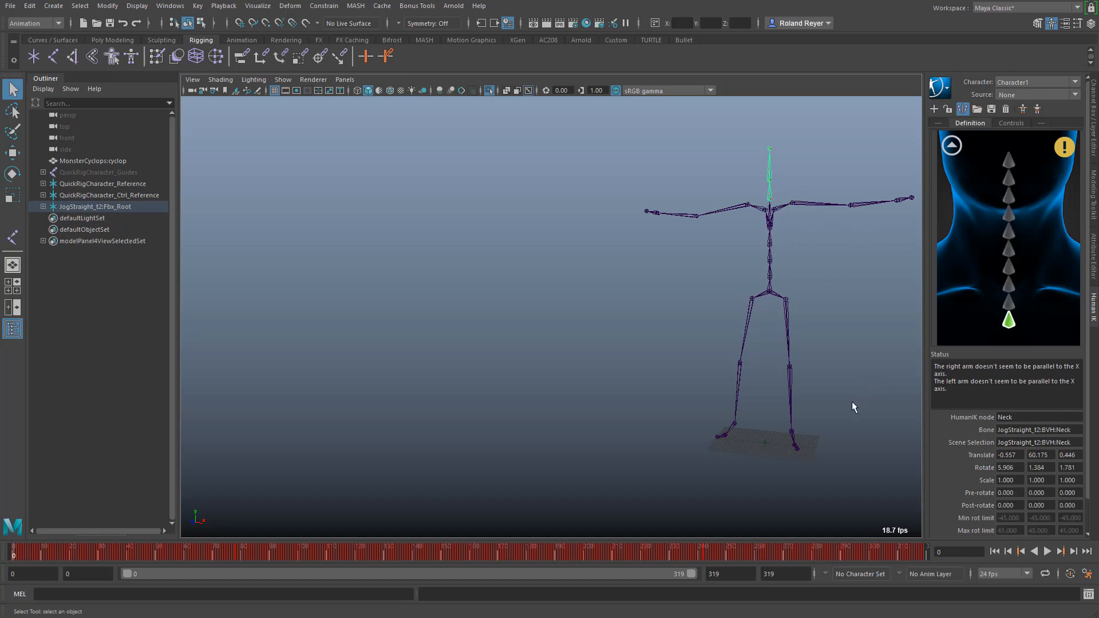
pyautogui.click(951, 146)
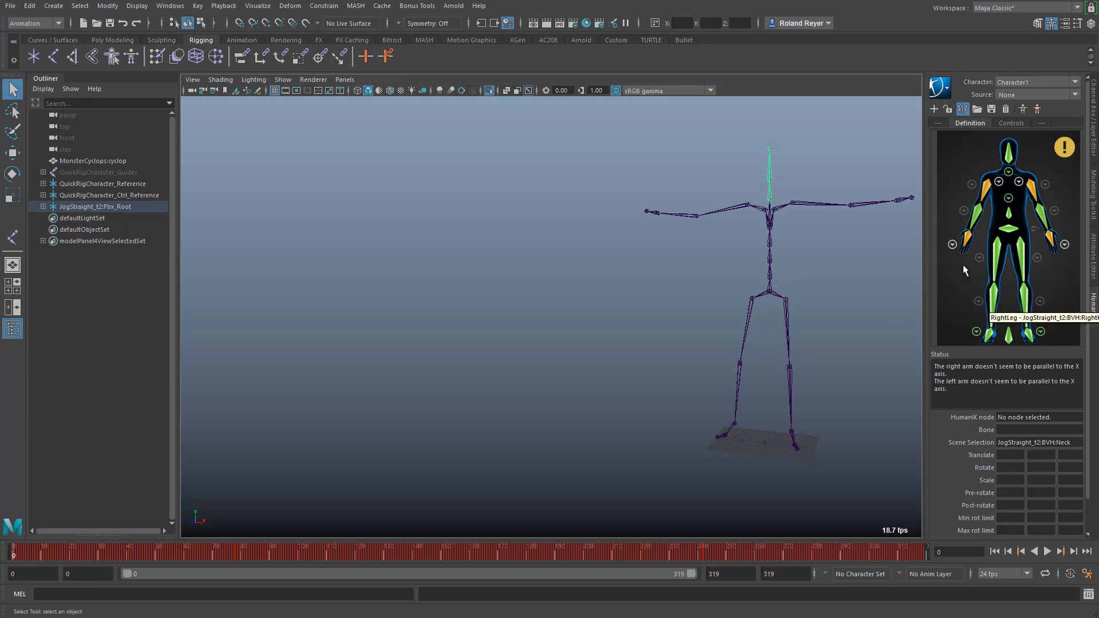
# Step: Lock the jog skeleton's character definition and rename the character to joggingChar
pyautogui.click(948, 110)
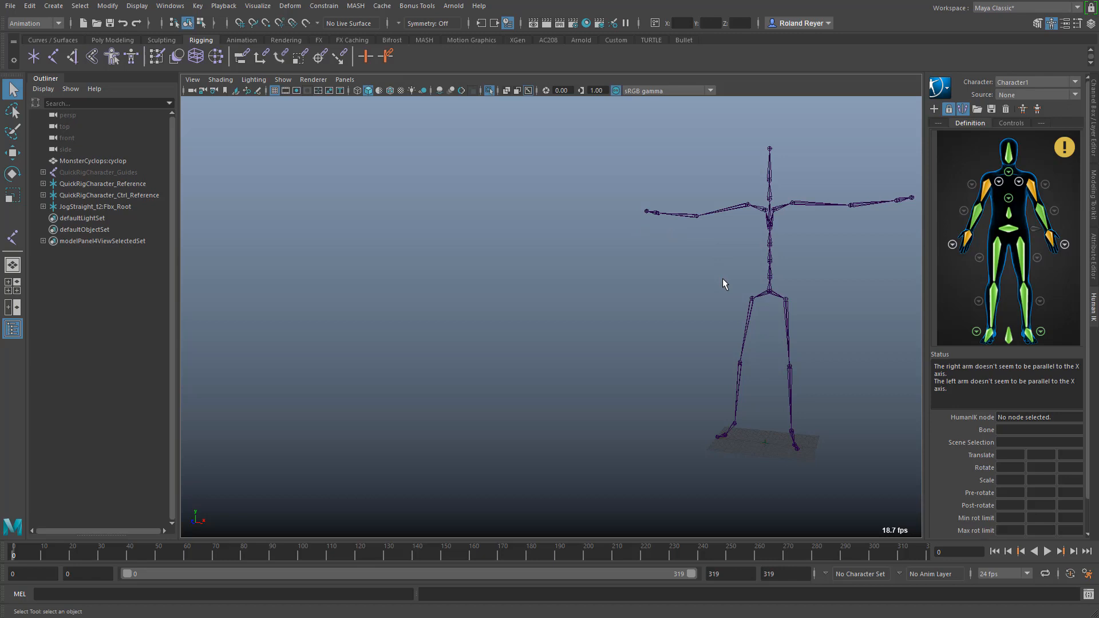
pyautogui.click(1011, 122)
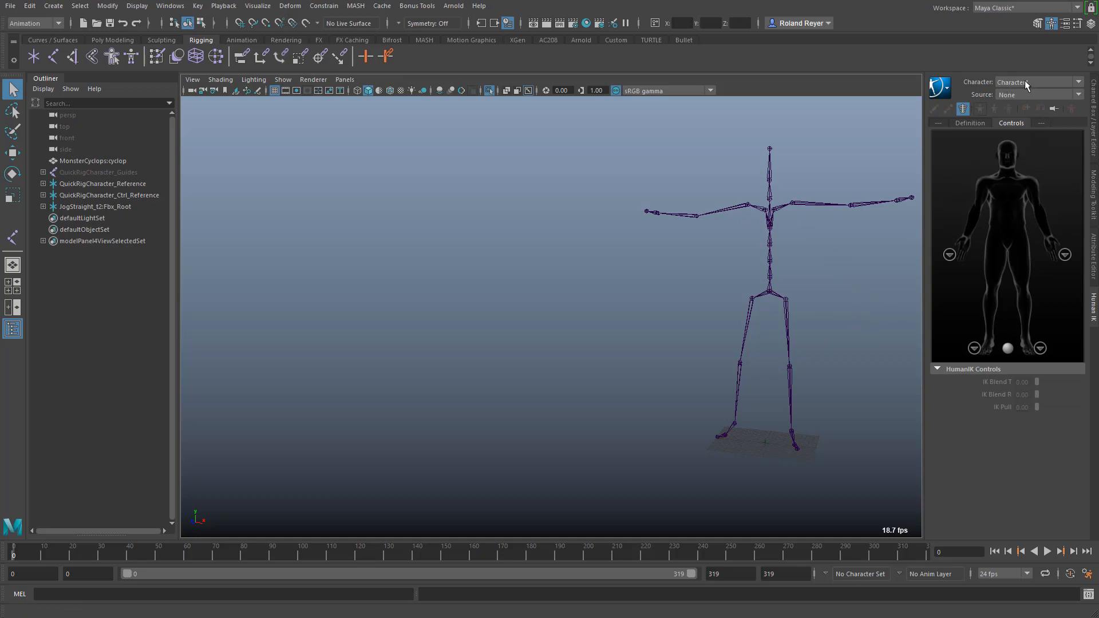
pyautogui.click(942, 89)
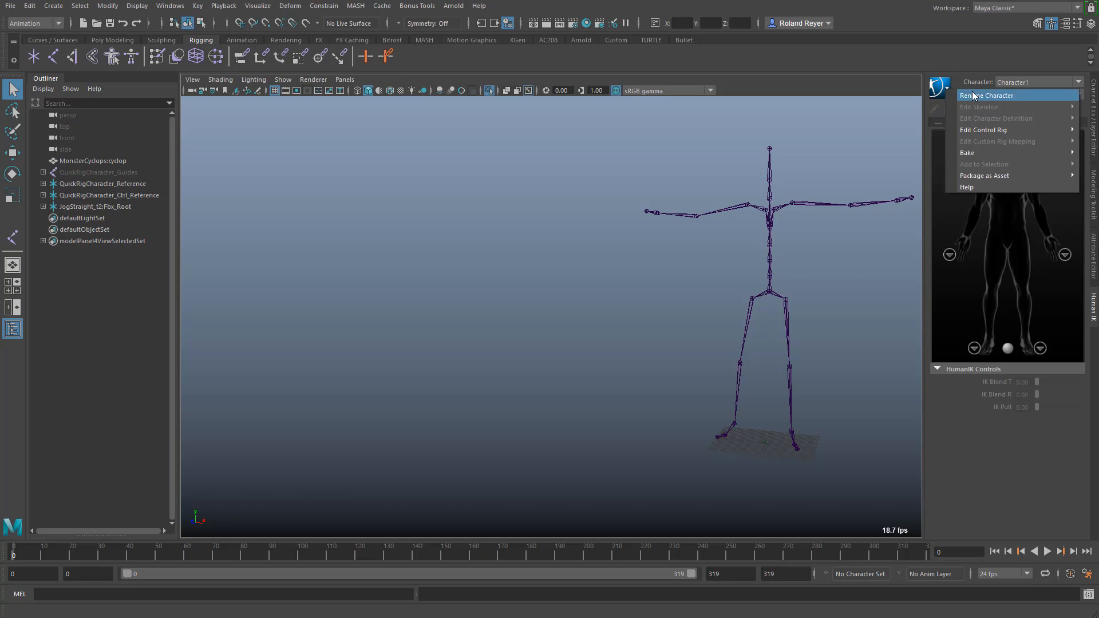
pyautogui.click(971, 92)
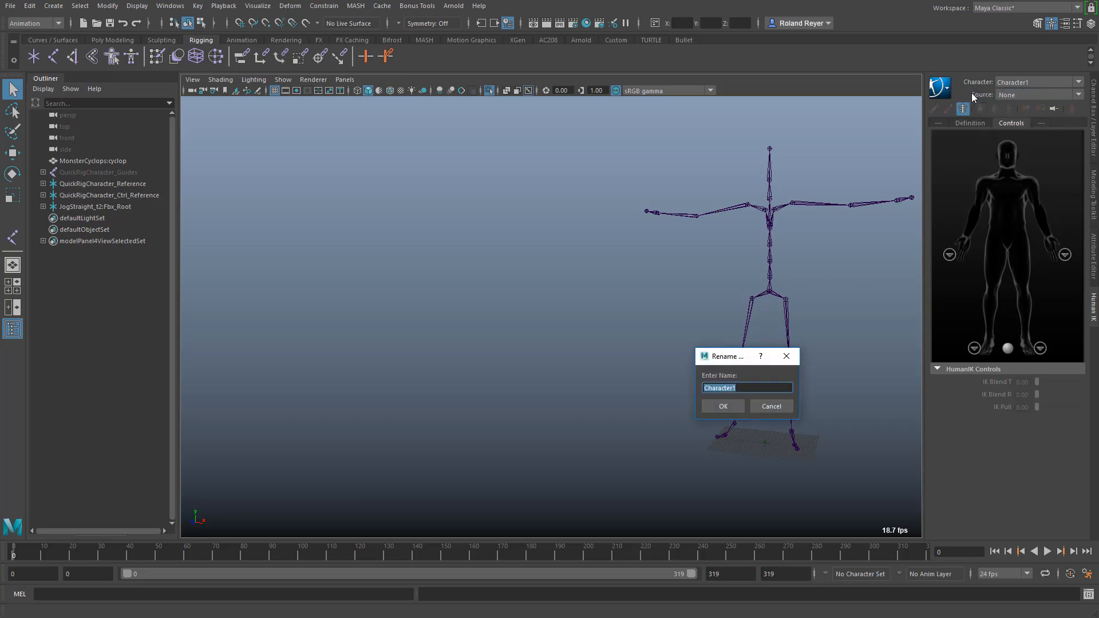
pyautogui.write('joggingChar')
pyautogui.press('Return')
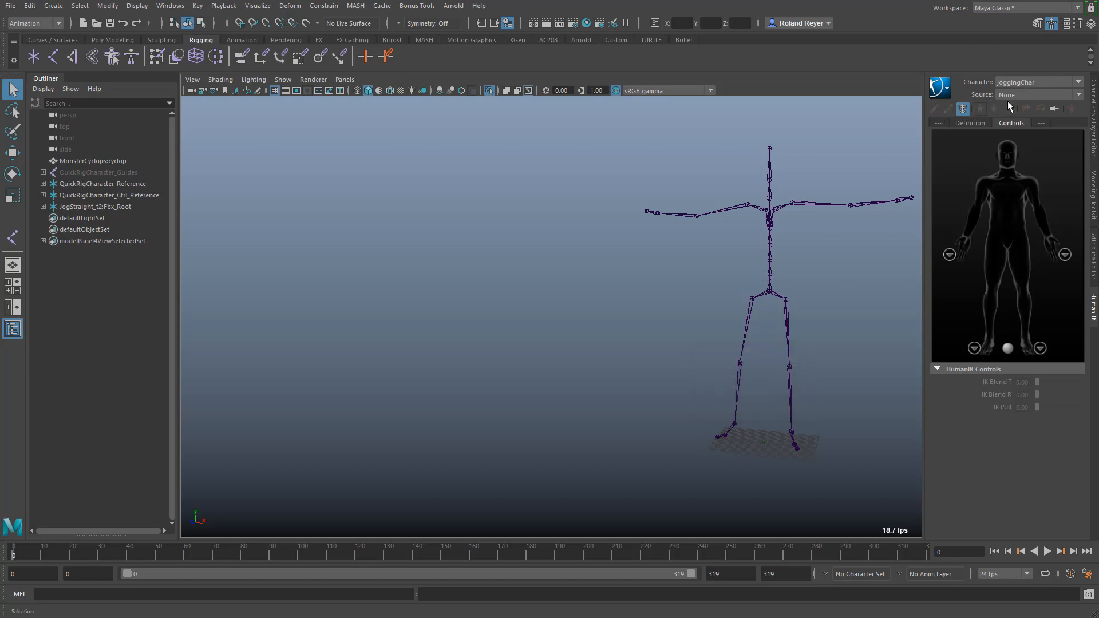
# Step: Make QuickRigCharacter the active HumanIK character and turn off isolation of the jog skeleton so the cyclops is shown too
pyautogui.click(1022, 79)
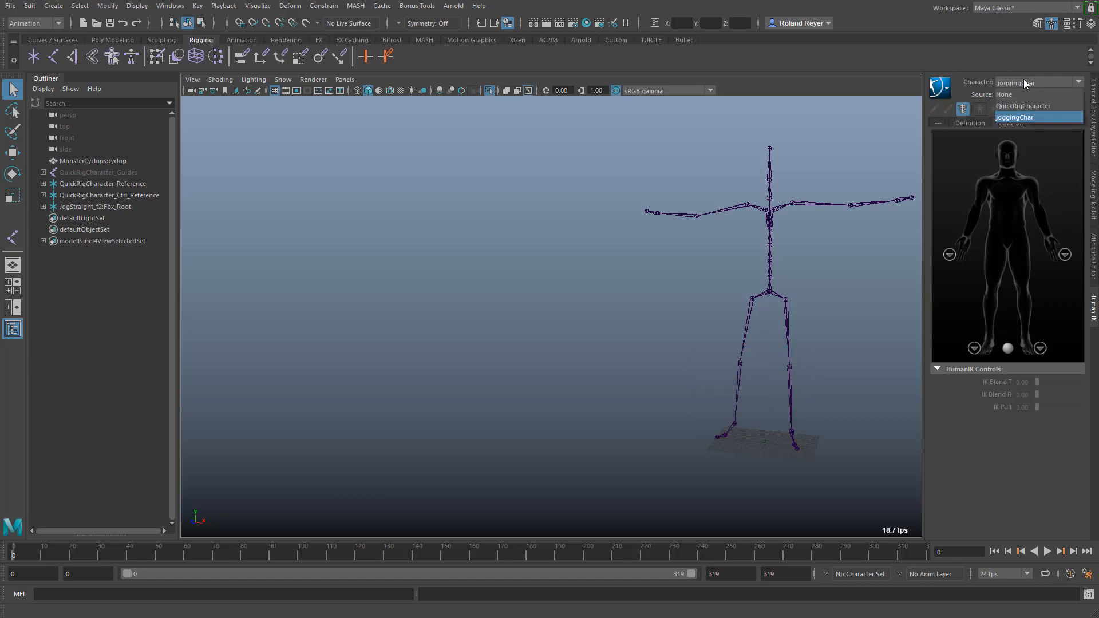
pyautogui.click(1034, 106)
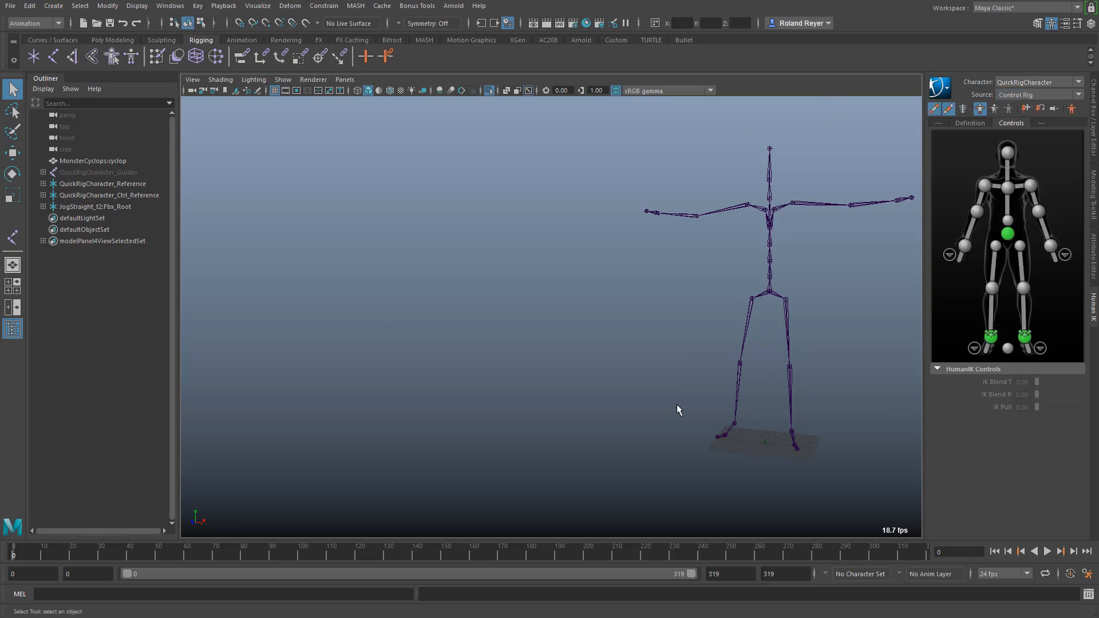
pyautogui.hotkey('ctrl', '1')
pyautogui.scroll(-10, 765, 414)
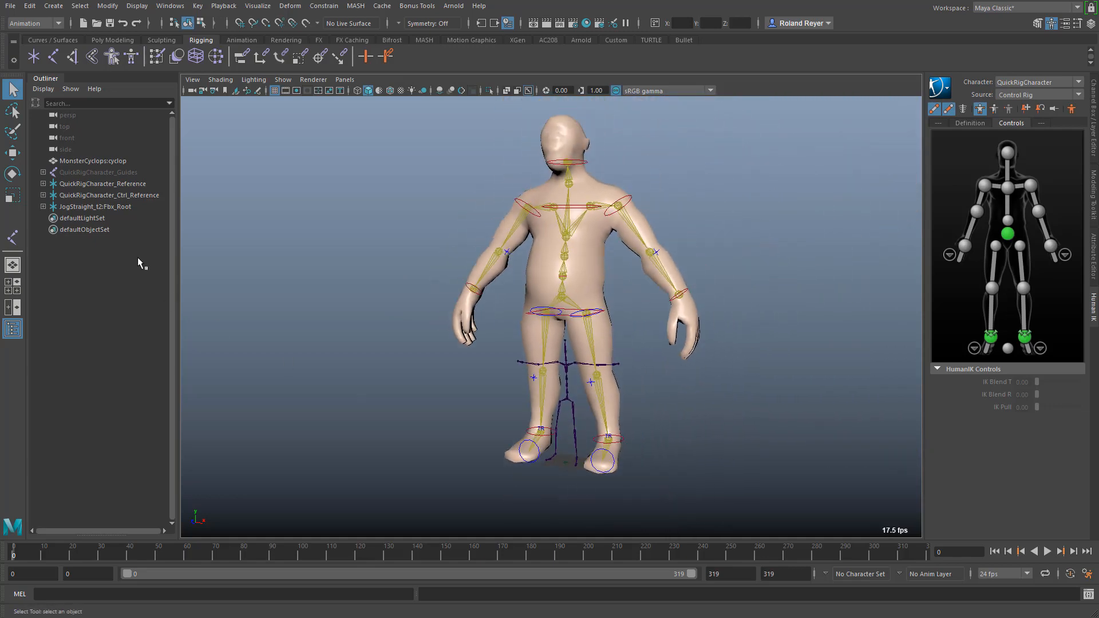
# Step: Set the Rotate Y of the JogStraight_t2:Fbx_Root node to 0
pyautogui.click(83, 207)
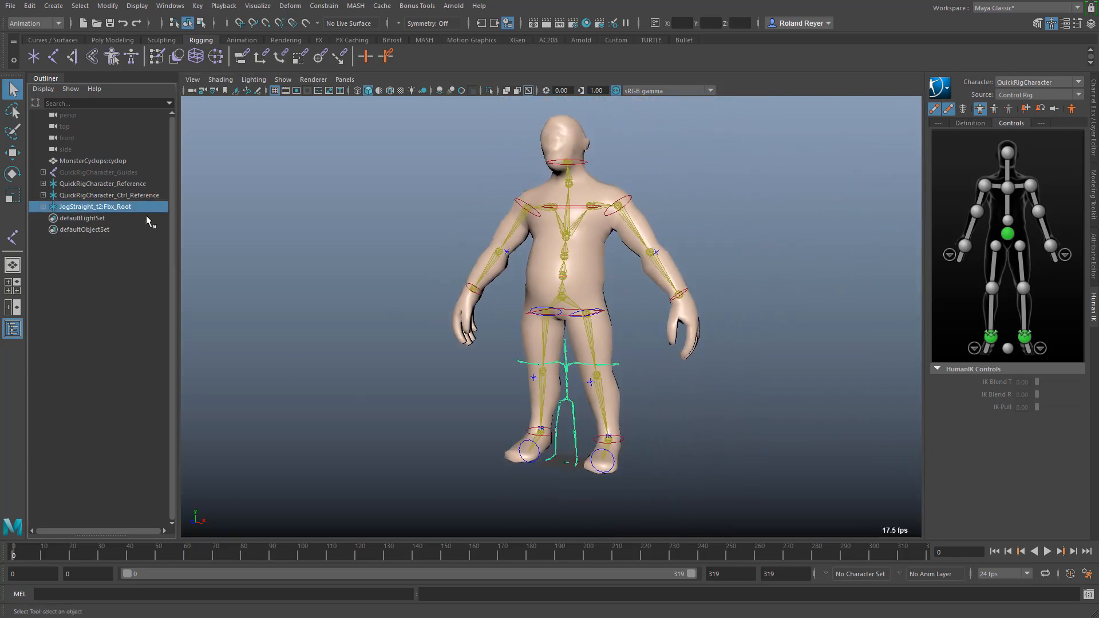
pyautogui.click(1093, 131)
pyautogui.click(1077, 150)
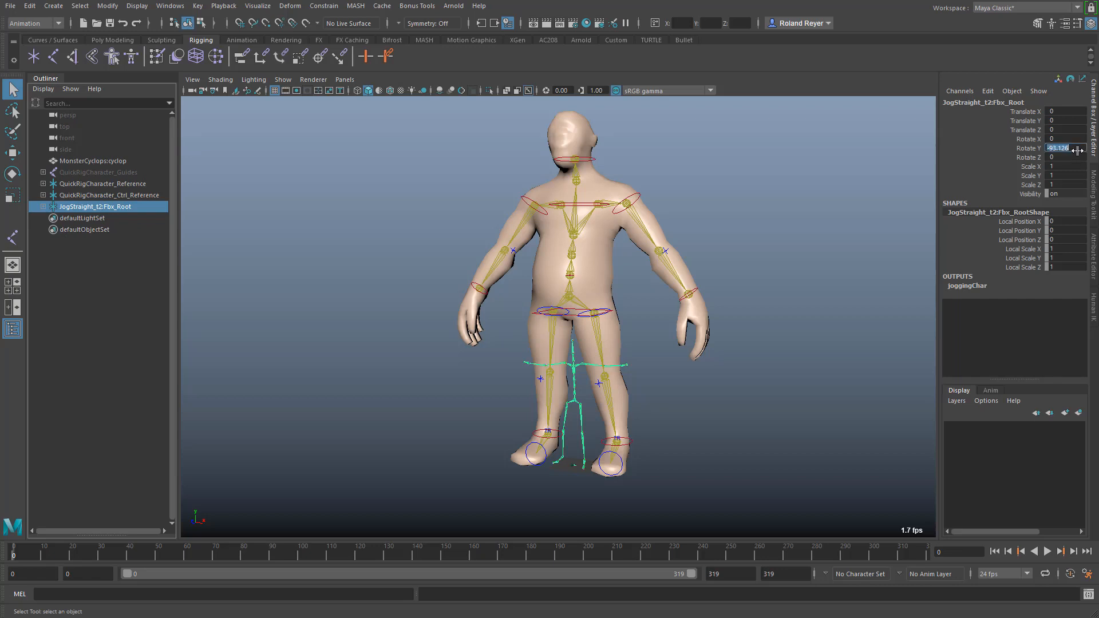
pyautogui.write('0')
pyautogui.press('Return')
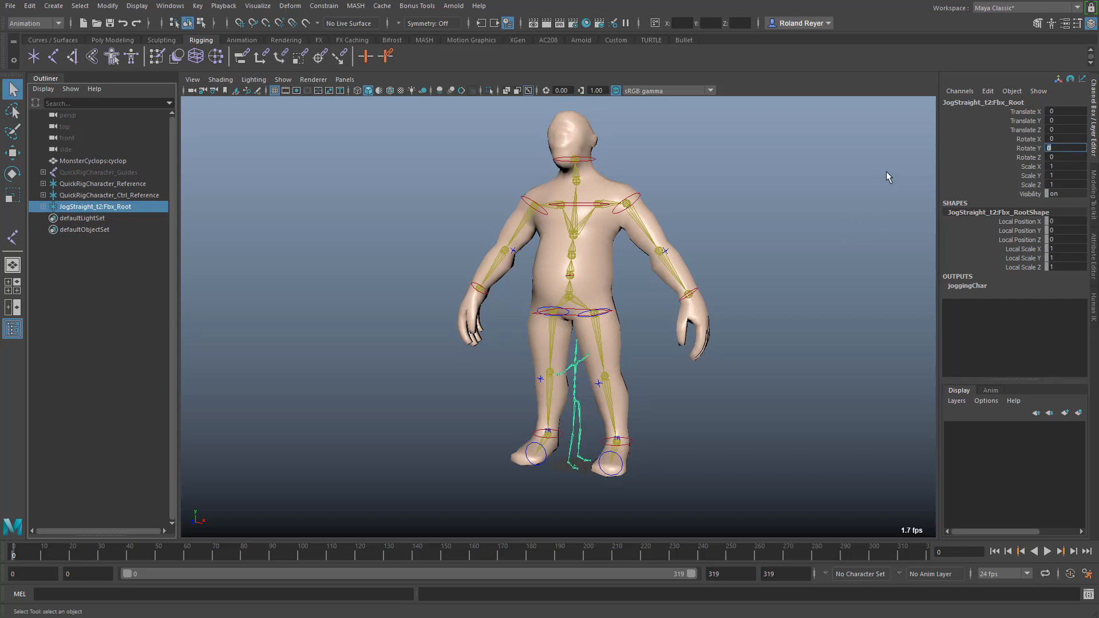
pyautogui.click(971, 166)
pyautogui.press('r')
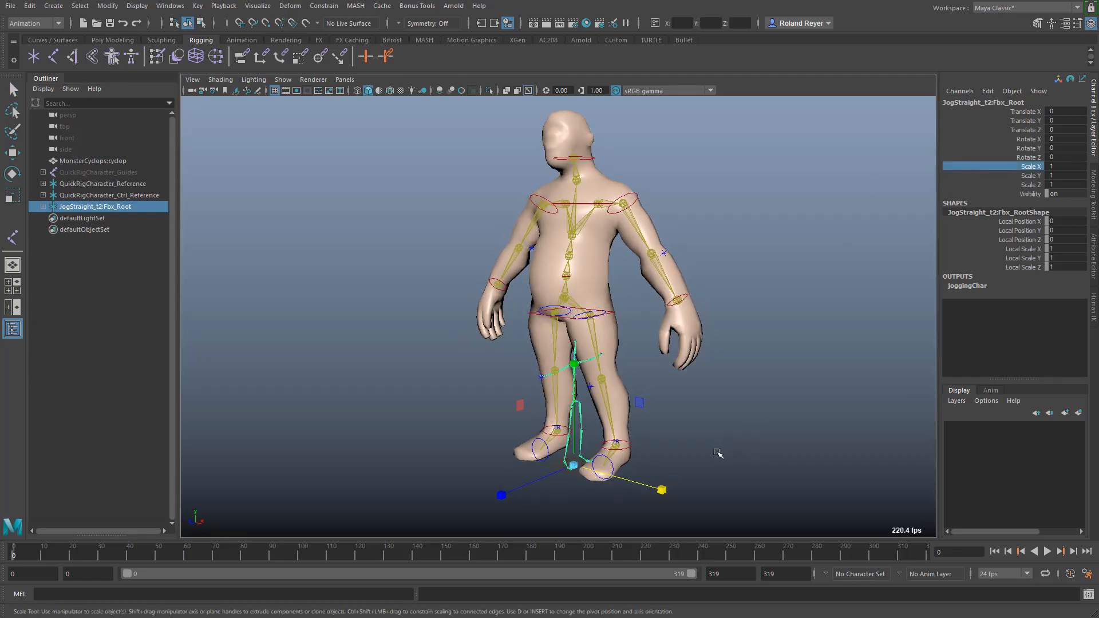
pyautogui.press('q')
# Step: Set joggingChar as the HumanIK source driving QuickRigCharacter
pyautogui.keyDown('alt'); pyautogui.moveTo(780, 421); pyautogui.dragTo(761, 342); pyautogui.keyUp('alt')
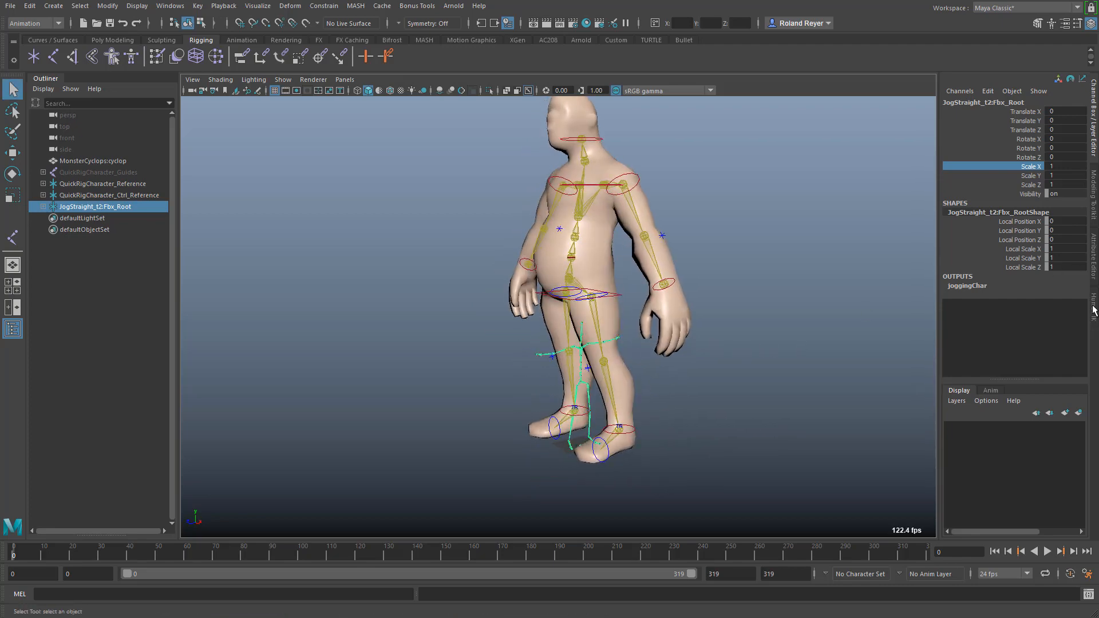
pyautogui.click(1093, 310)
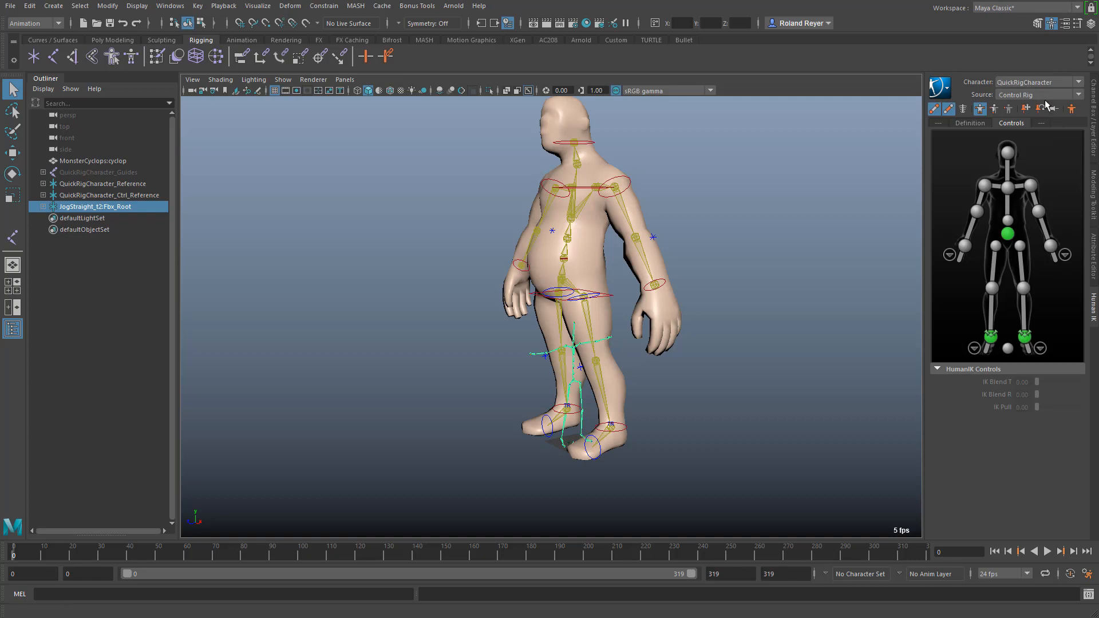
pyautogui.click(1014, 97)
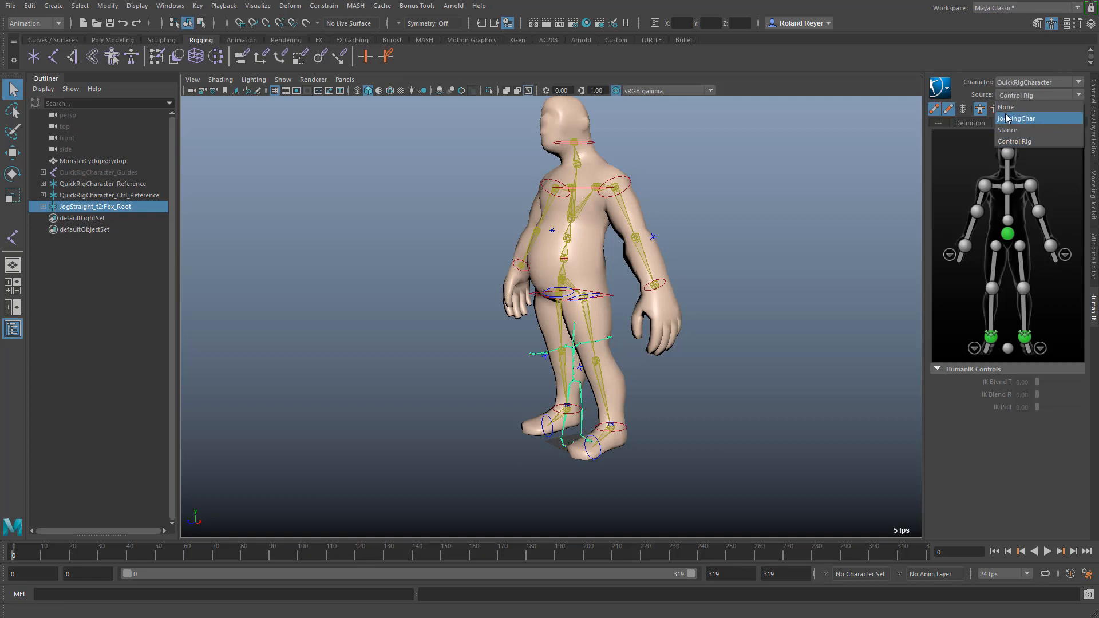
pyautogui.click(1033, 119)
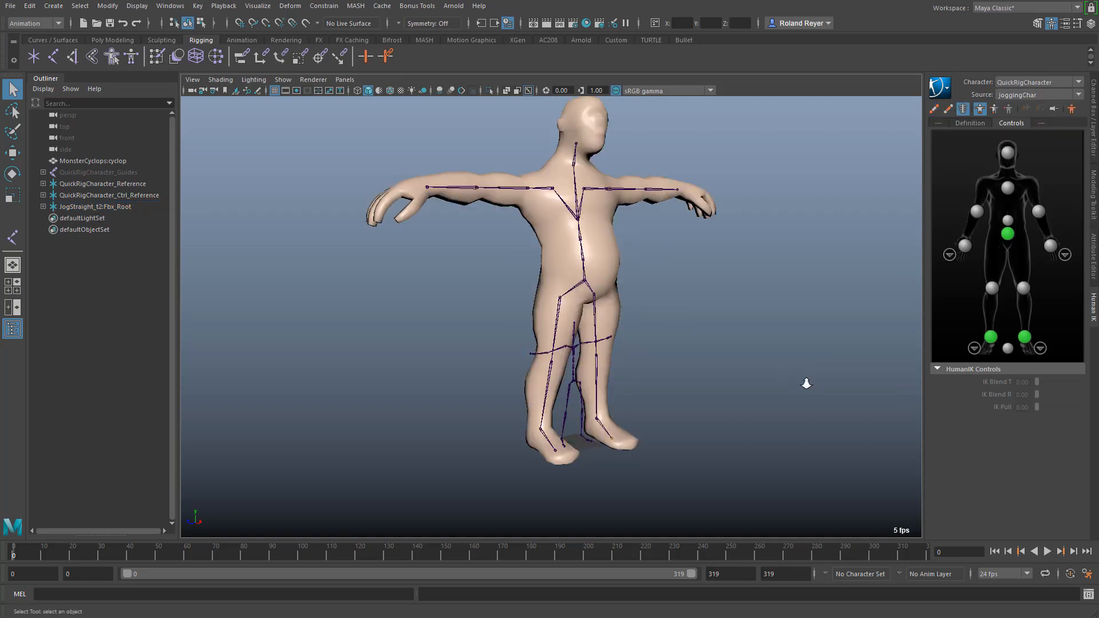
# Step: Play the retargeted jog from the initialView camera bookmark, stop at frame 153, and examine the cyclops against the jog skeleton up close
pyautogui.keyDown('alt'); pyautogui.moveTo(773, 390); pyautogui.dragTo(527, 375); pyautogui.keyUp('alt')
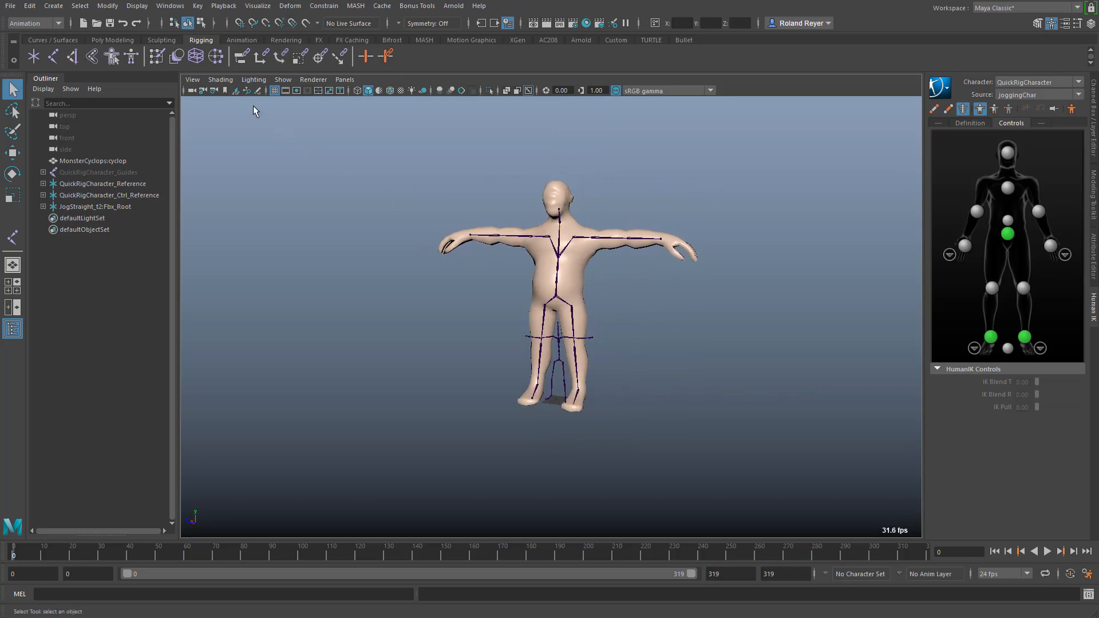
pyautogui.click(225, 91)
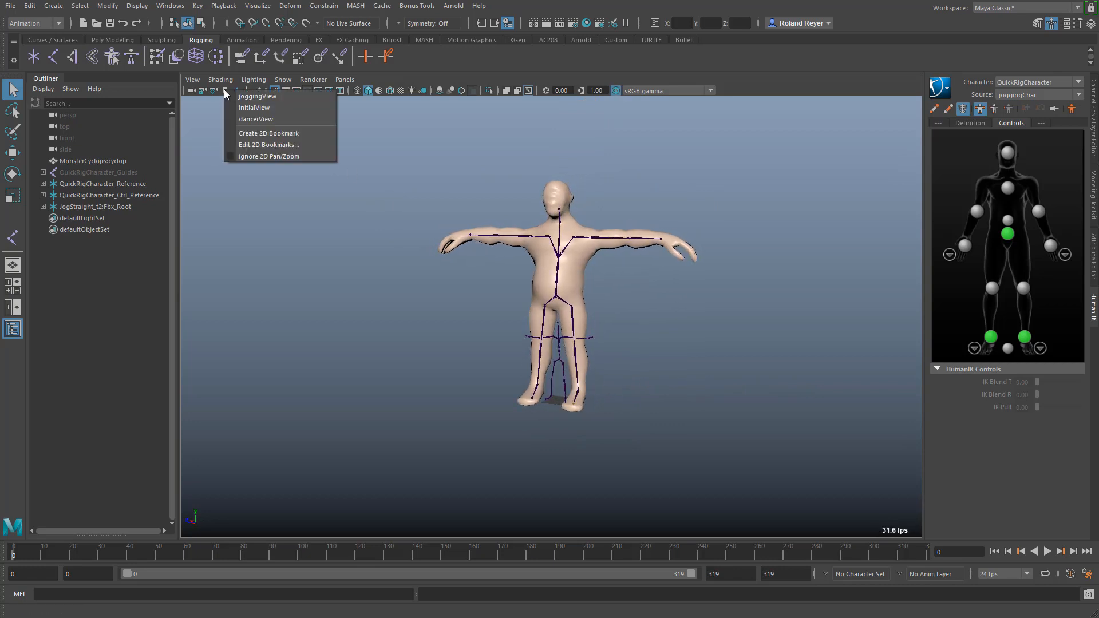
pyautogui.click(253, 107)
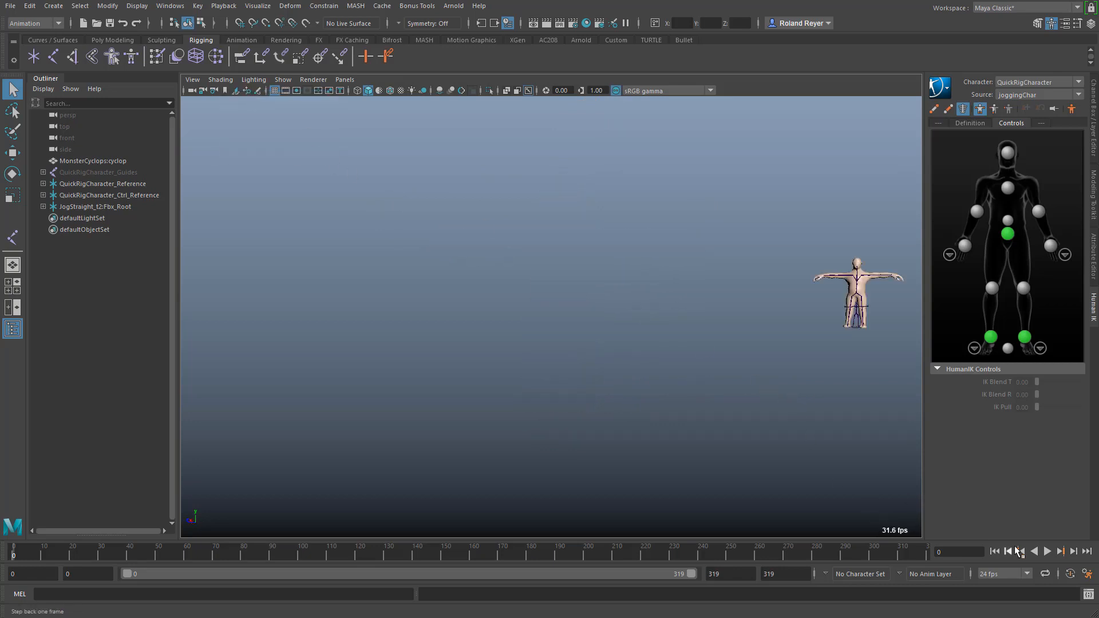
pyautogui.click(1046, 552)
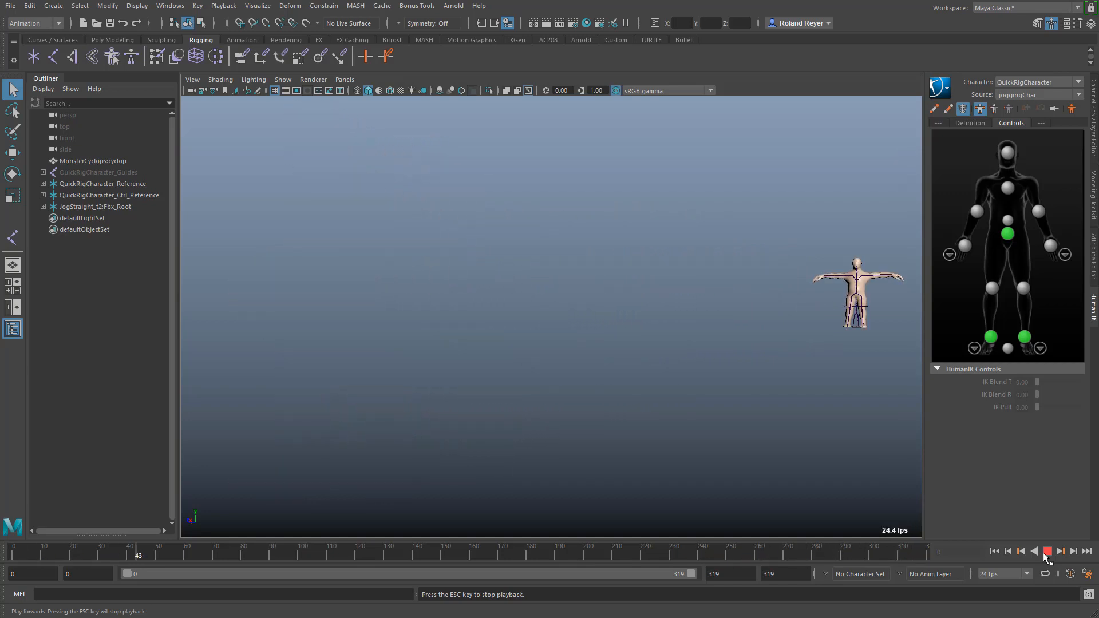
pyautogui.click(1047, 553)
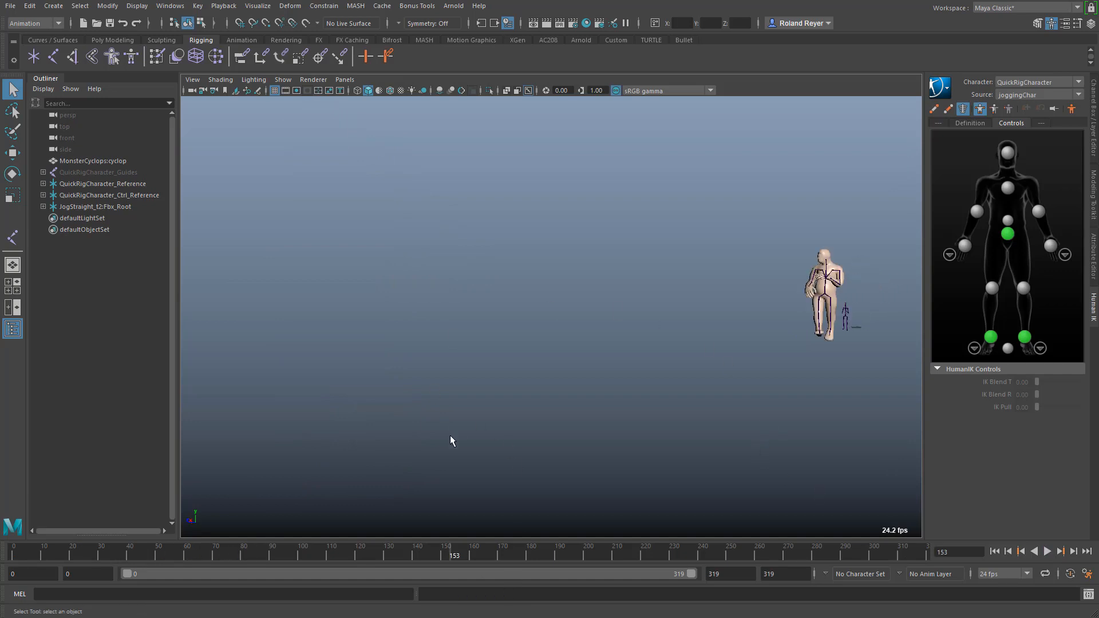
pyautogui.keyDown('alt'); pyautogui.moveTo(444, 432); pyautogui.dragTo(366, 428, button='middle'); pyautogui.keyUp('alt')
pyautogui.keyDown('alt'); pyautogui.moveTo(495, 401); pyautogui.dragTo(685, 383, button='right'); pyautogui.keyUp('alt')
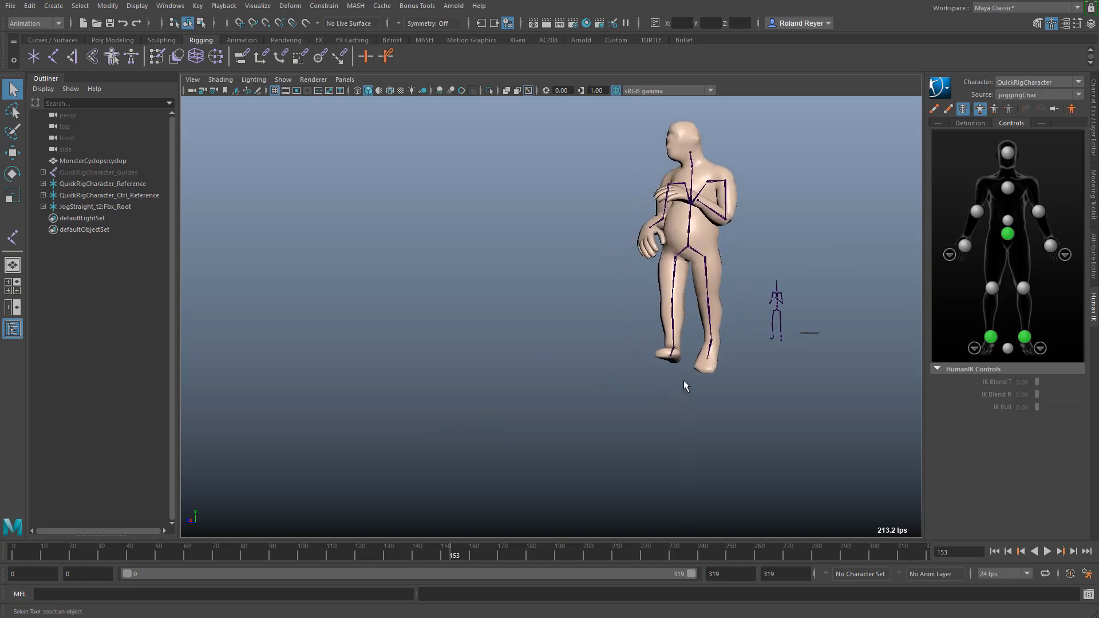
pyautogui.keyDown('alt'); pyautogui.moveTo(704, 384); pyautogui.dragTo(658, 407, button='middle'); pyautogui.keyUp('alt')
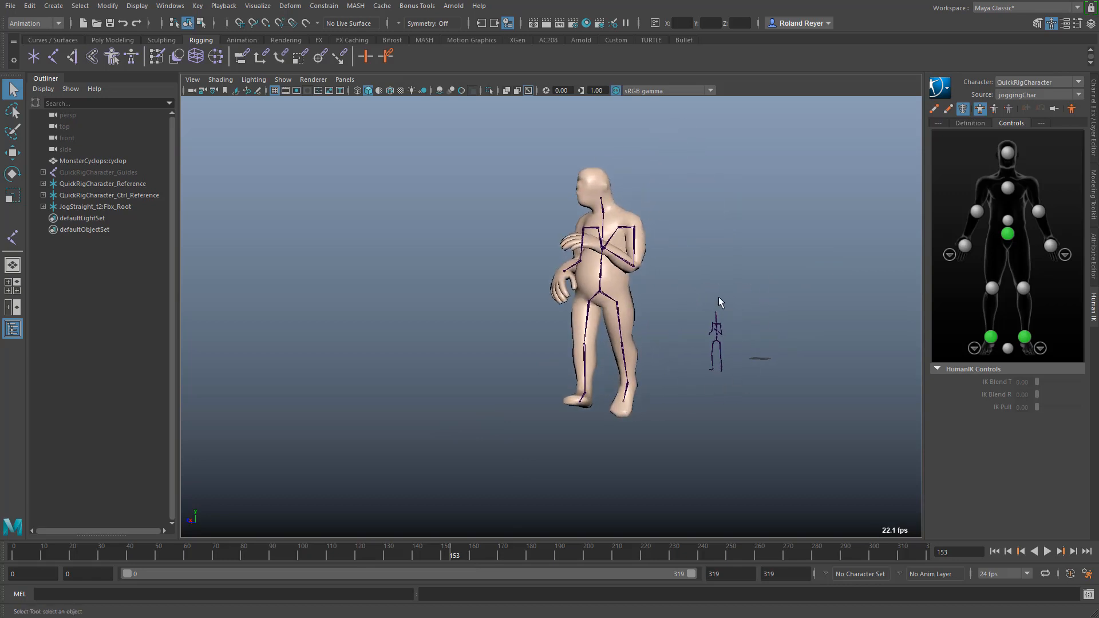